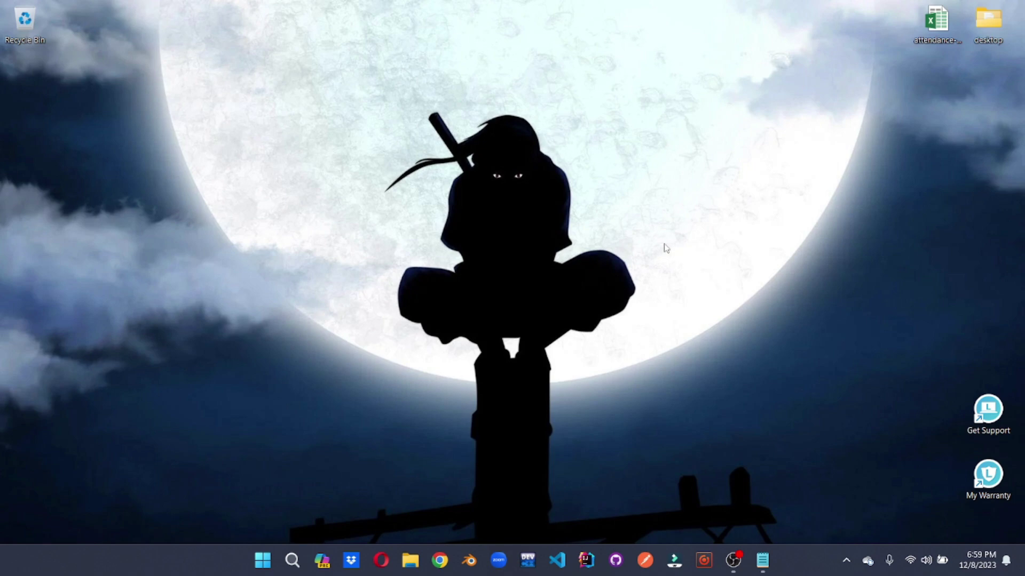
- Disable iTunes Mobile Device Helper on Task Manager's Startup apps page
key(ctrl+shift+Escape)
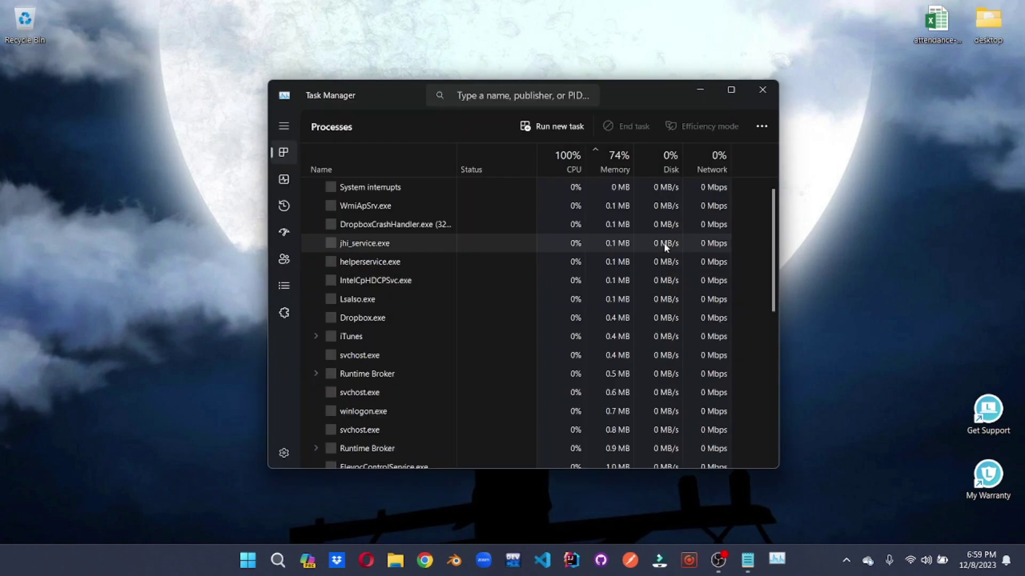
click(284, 236)
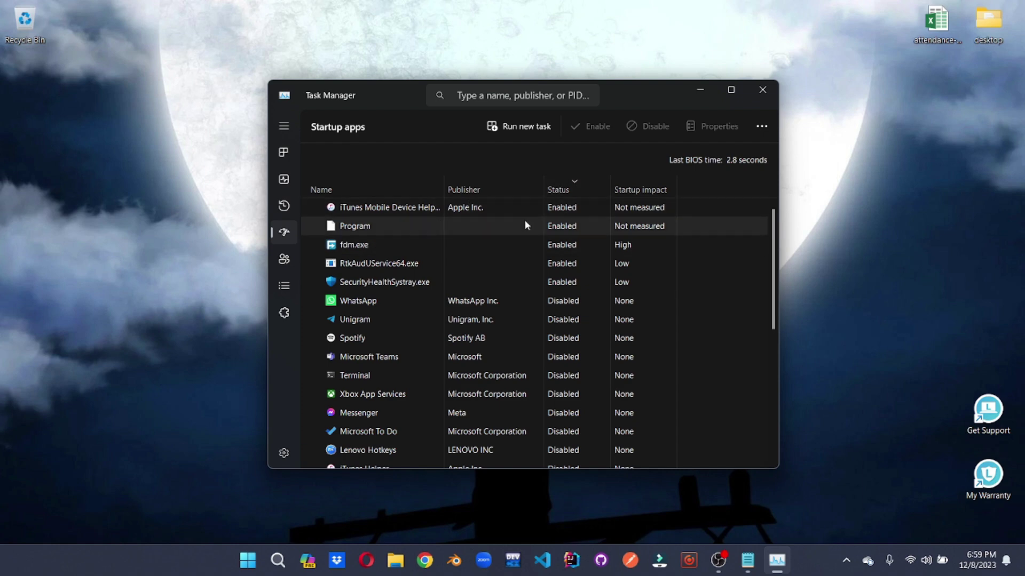
right_click(565, 210)
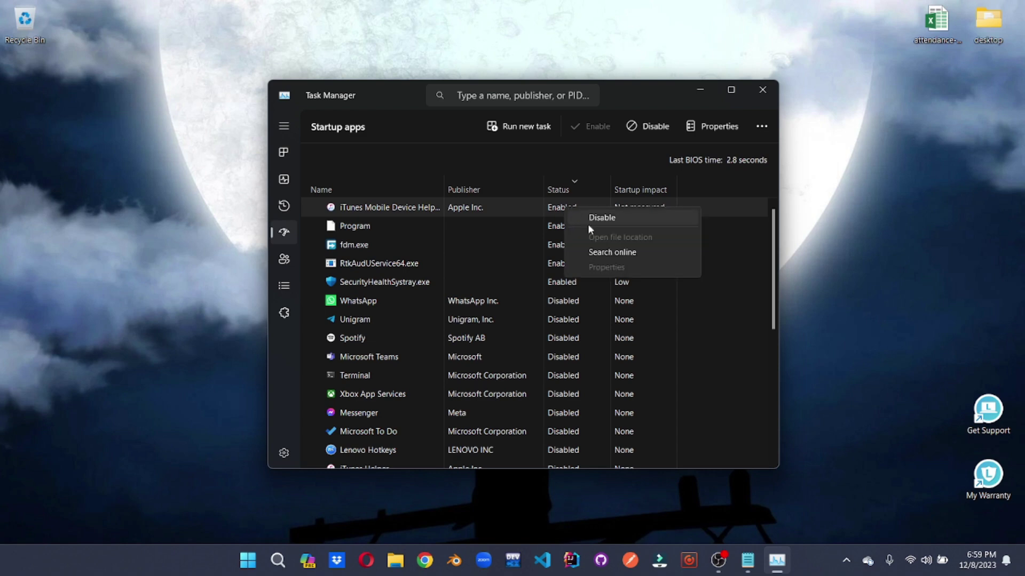
click(589, 215)
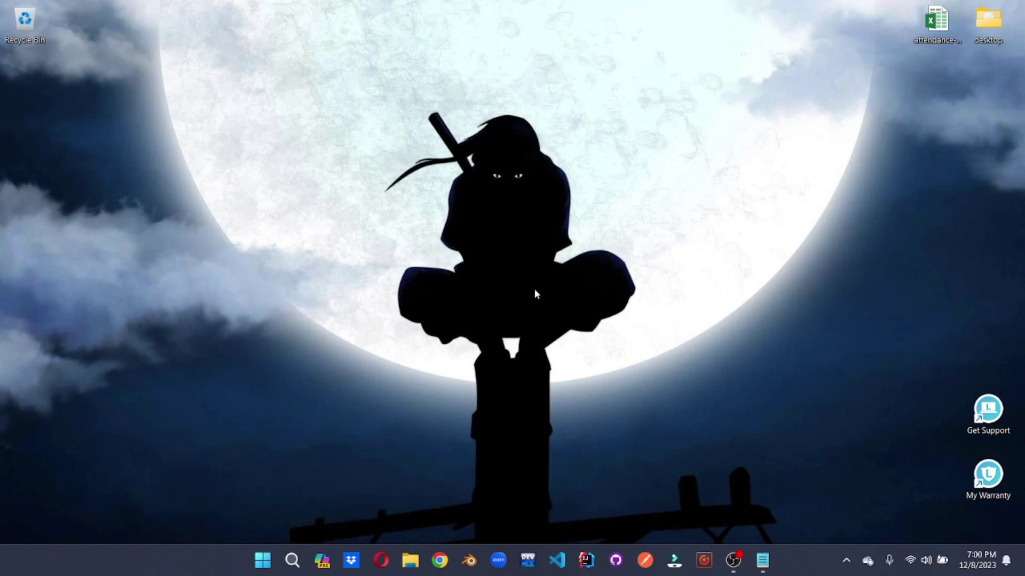
key(super)
text(settings)
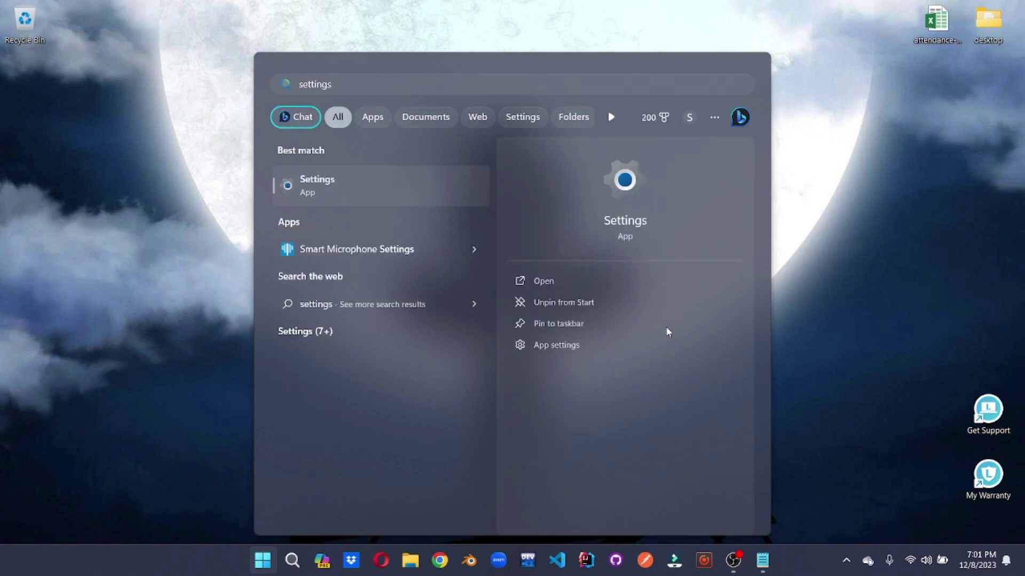
key(Return)
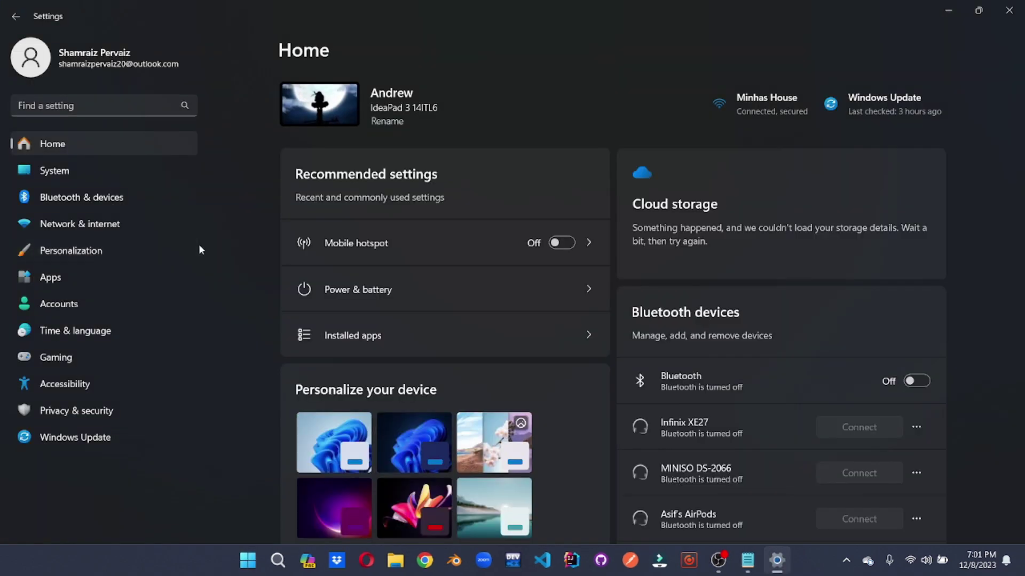
click(120, 275)
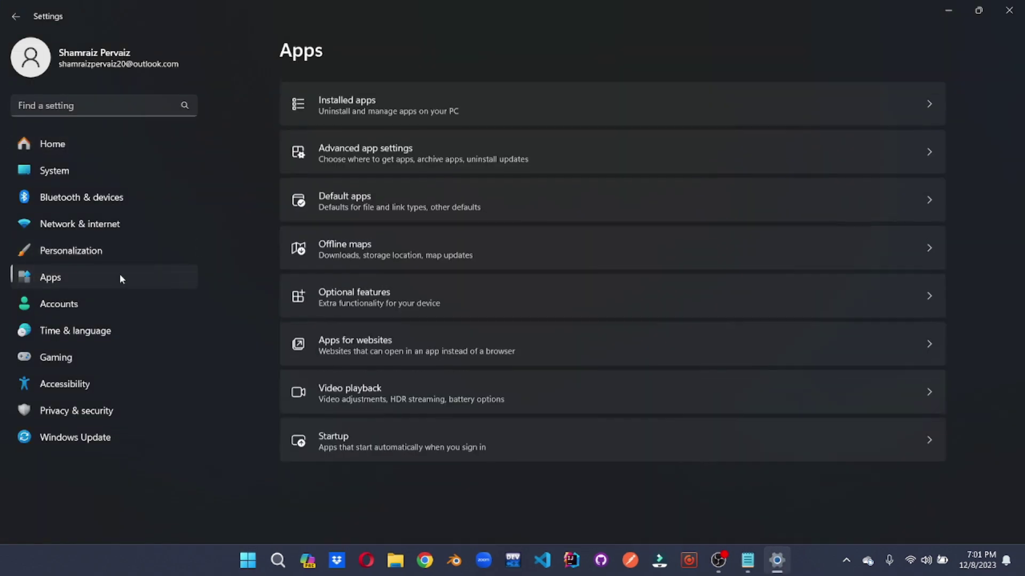
click(367, 96)
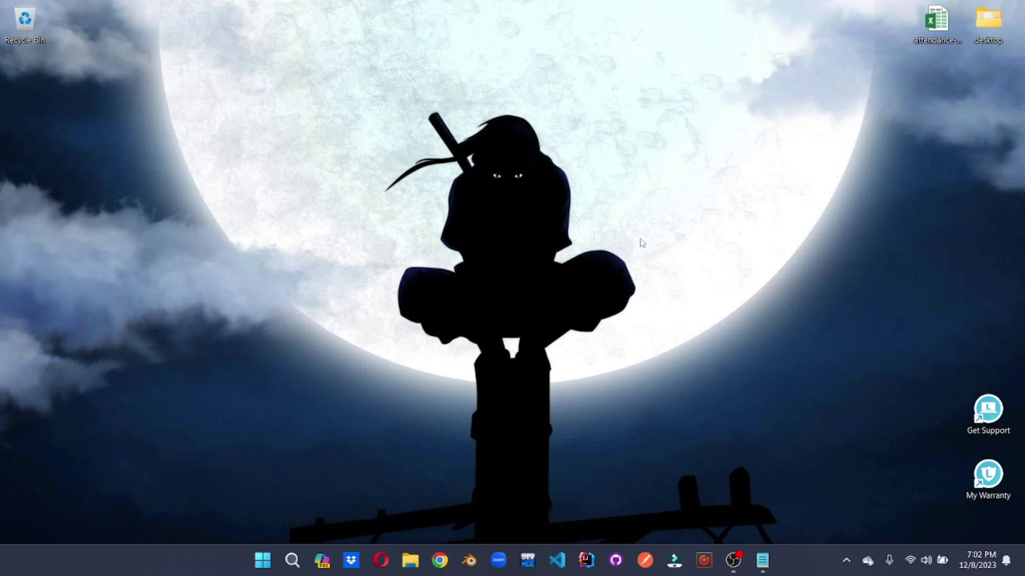
- Run sysdm.cpl and set Performance visual effects to Adjust for best performance, then close the dialogs
key(super+r)
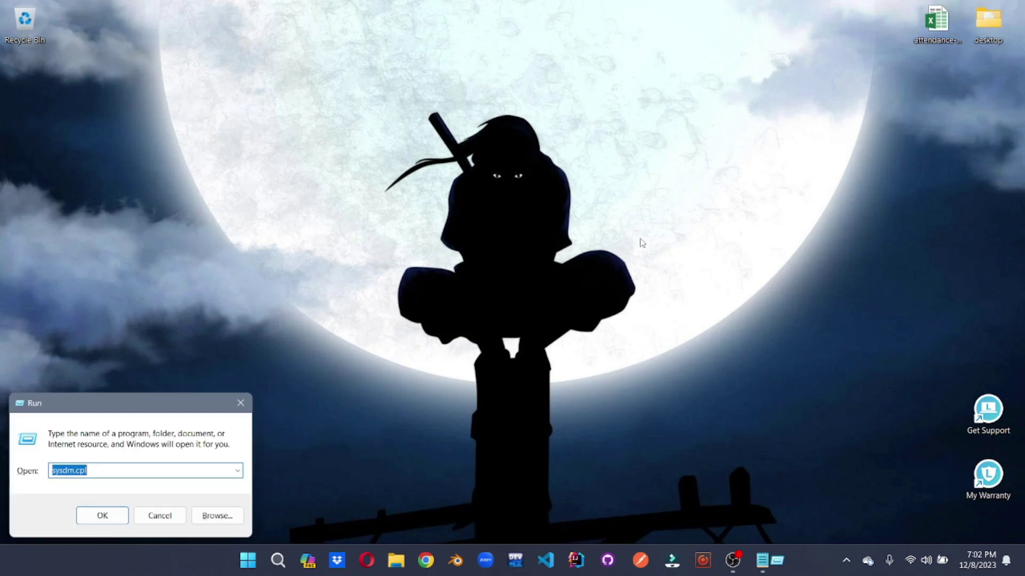
text(s)
key(BackSpace)
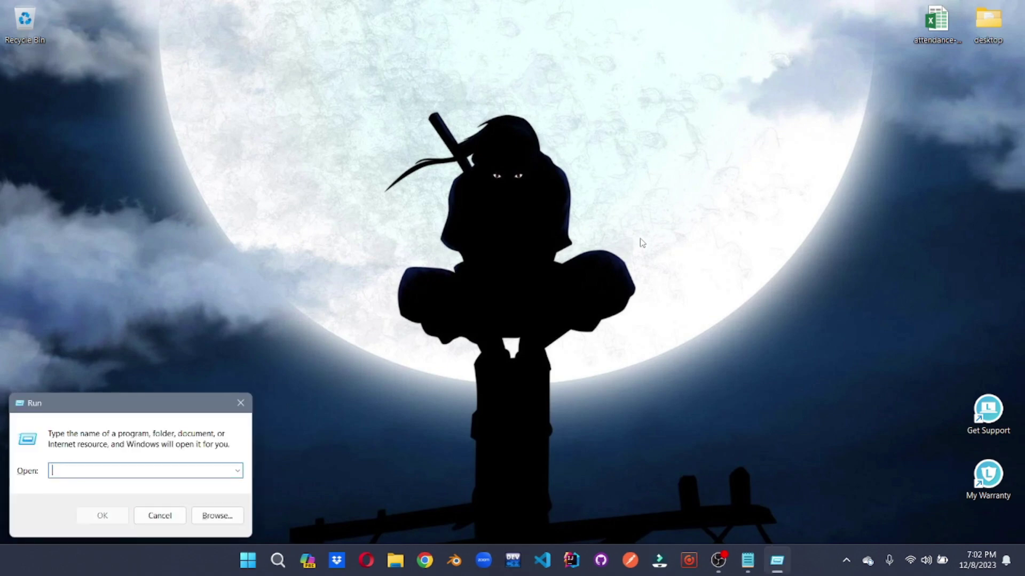
text(sysdm)
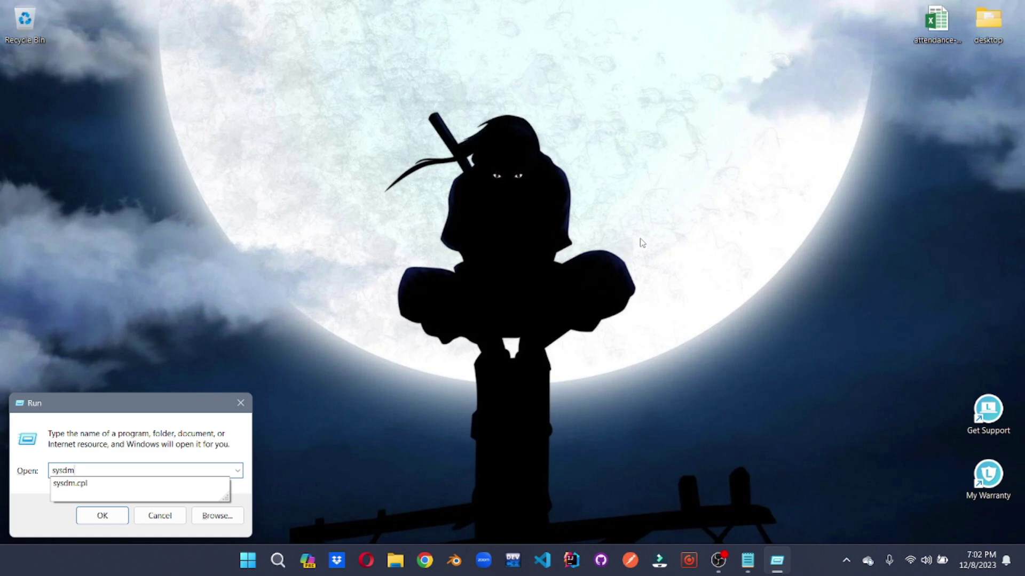
text(.cpl)
key(Return)
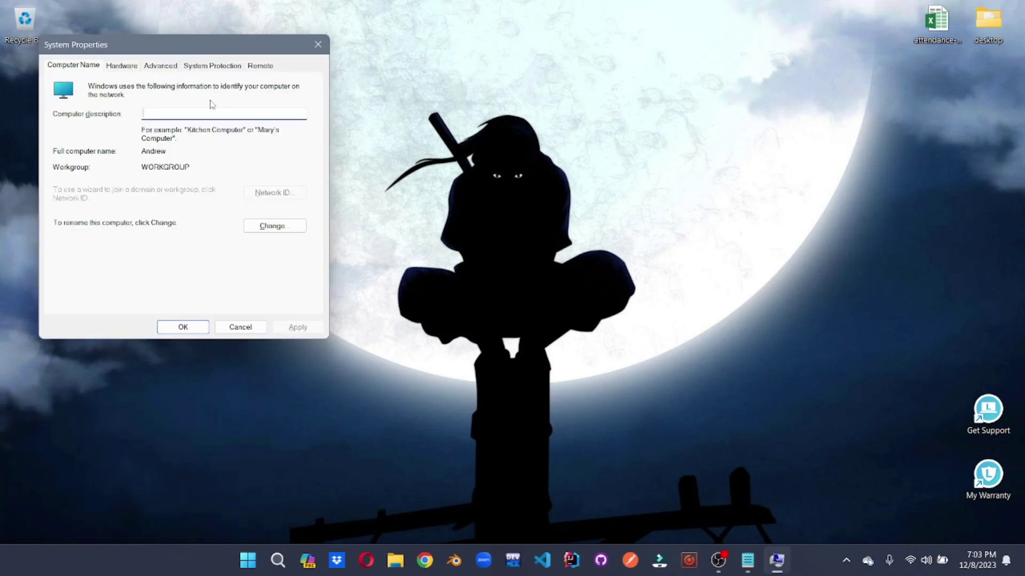
click(160, 66)
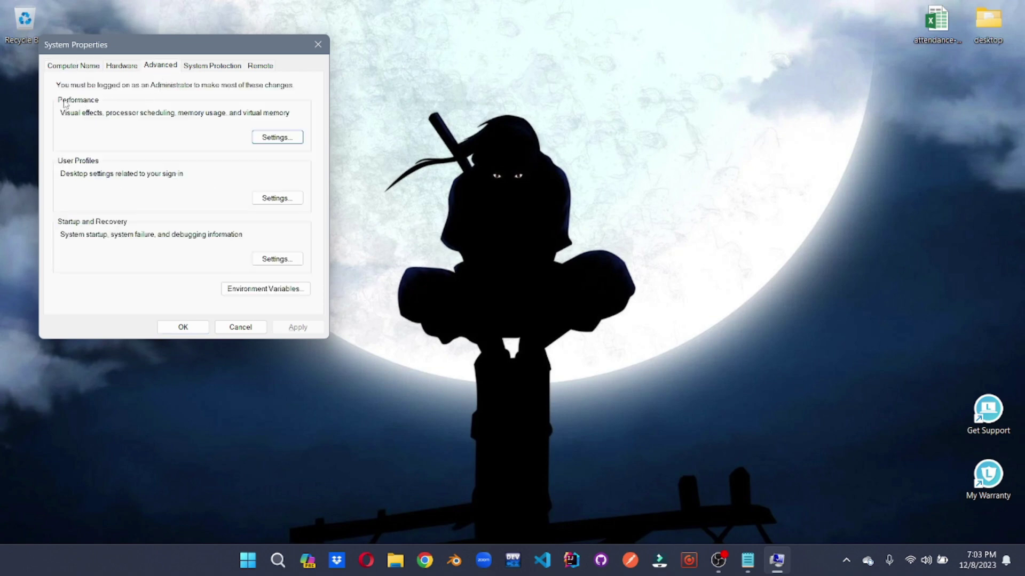
click(269, 139)
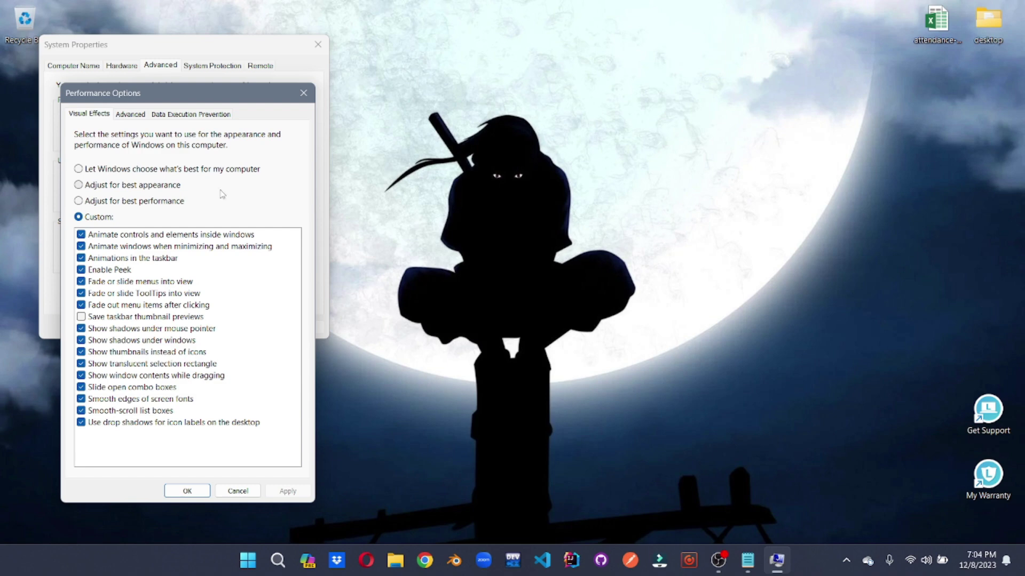
click(79, 201)
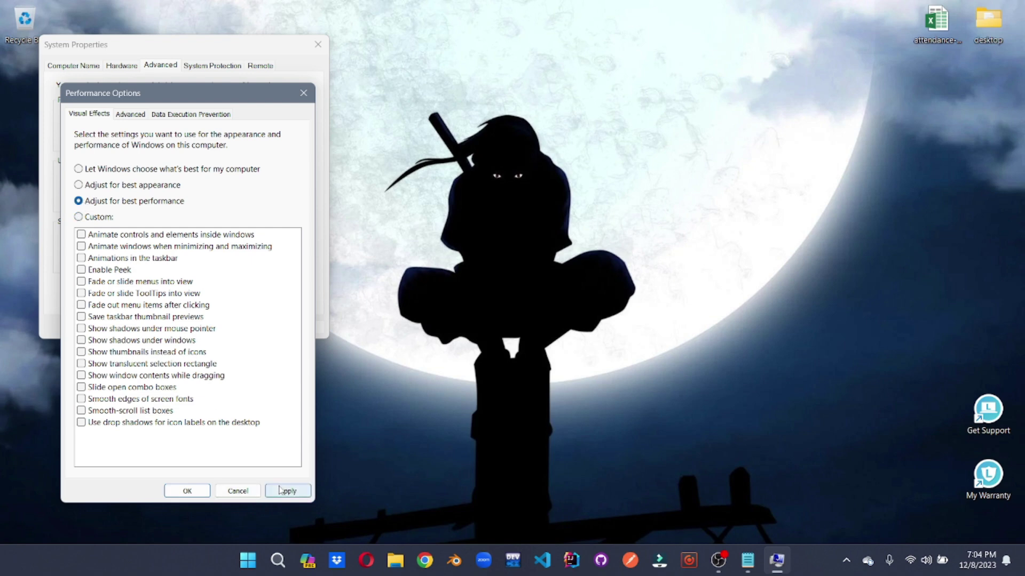
click(229, 488)
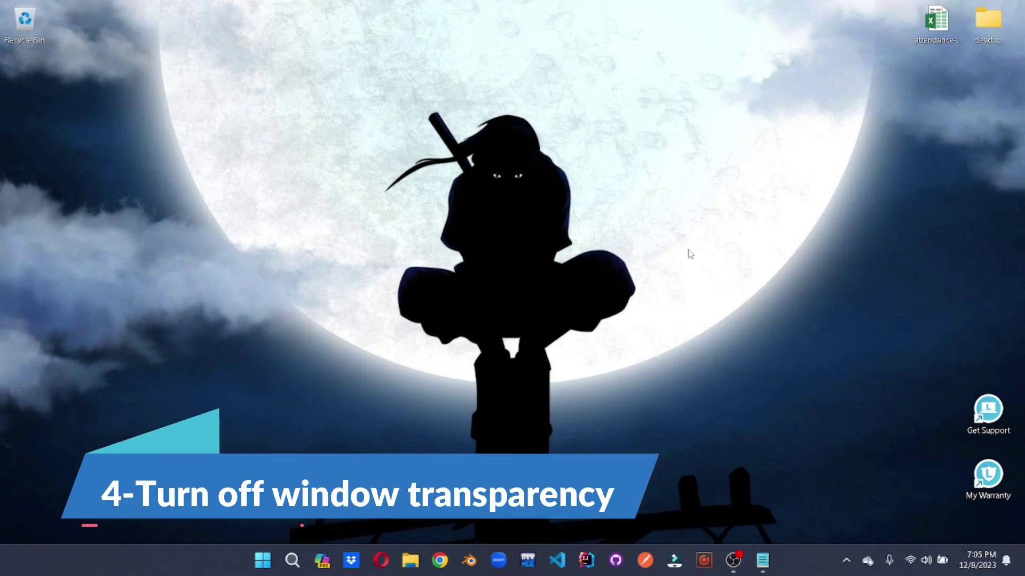
- Switch Transparency effects Off under Settings > Accessibility > Visual effects
key(super)
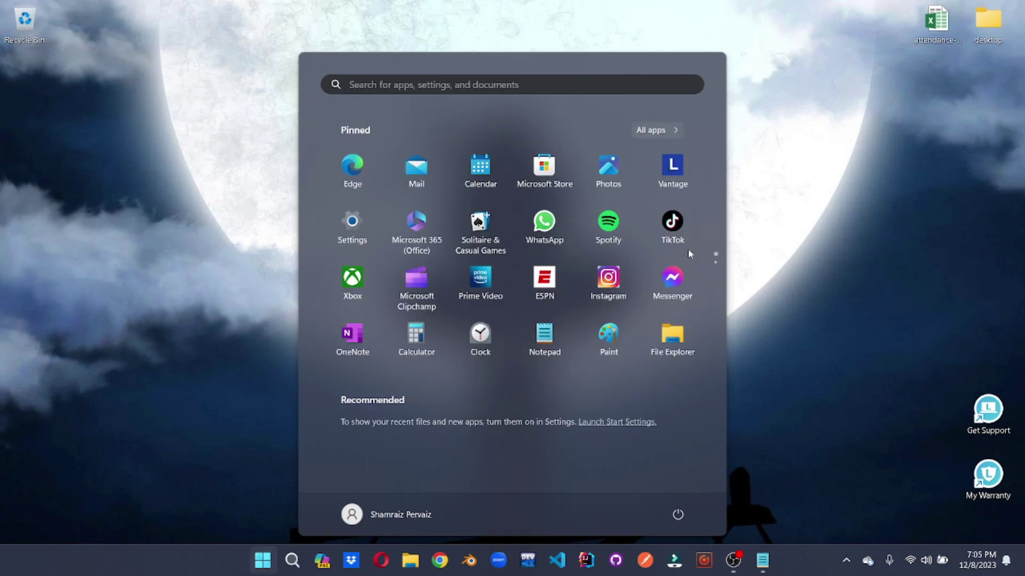
text(set)
text(tin)
key(Return)
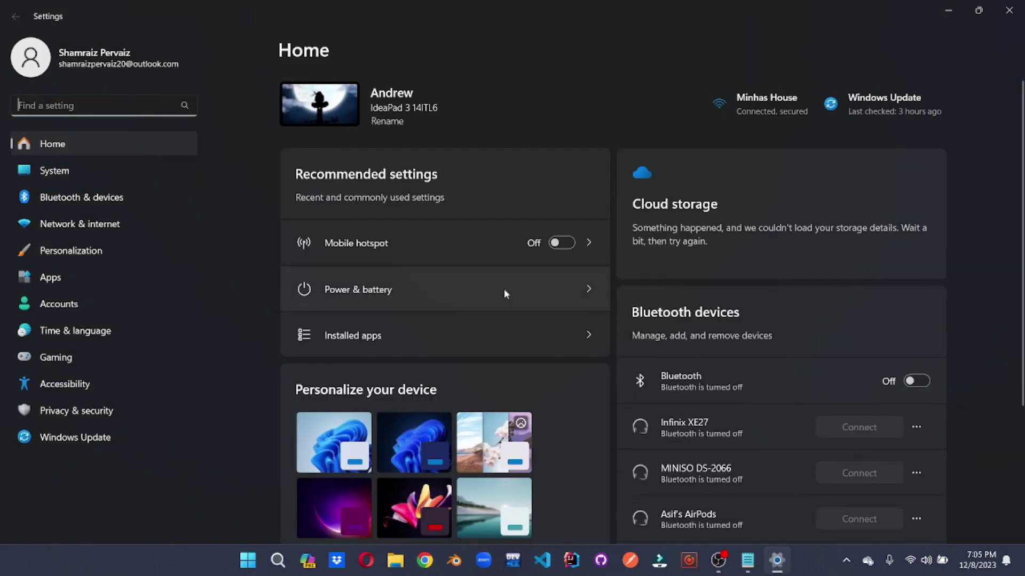
click(111, 385)
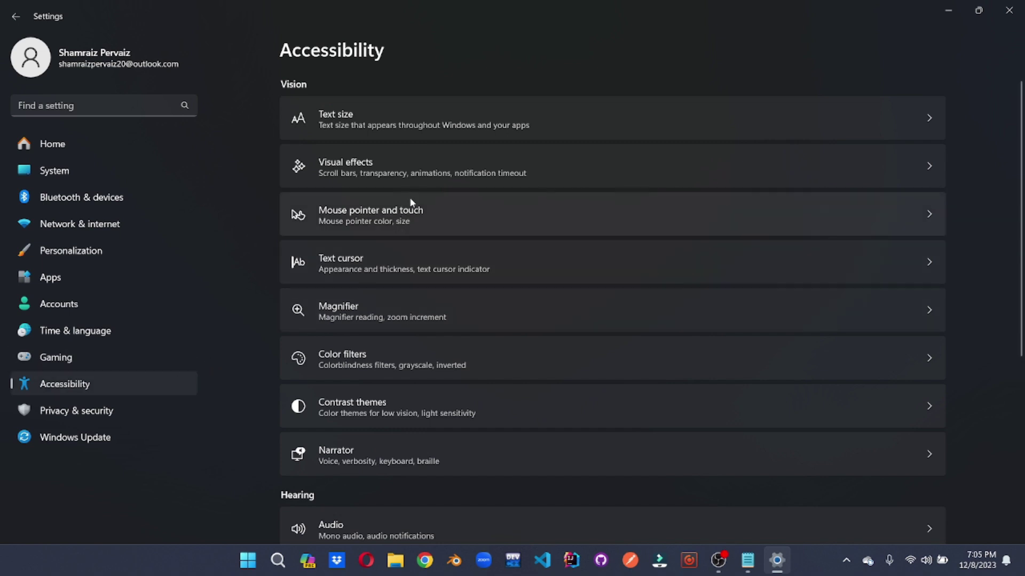
click(418, 179)
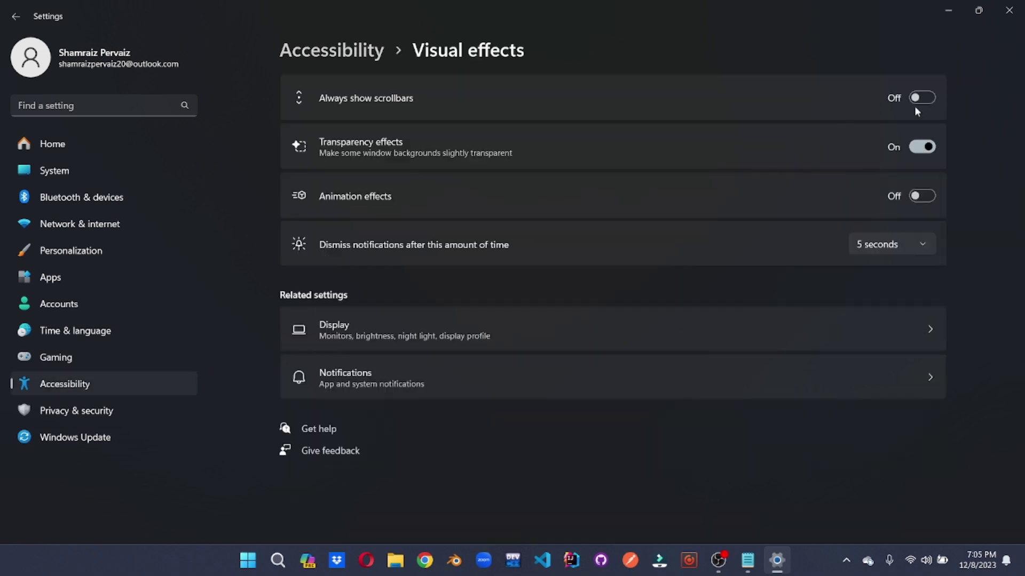
click(917, 150)
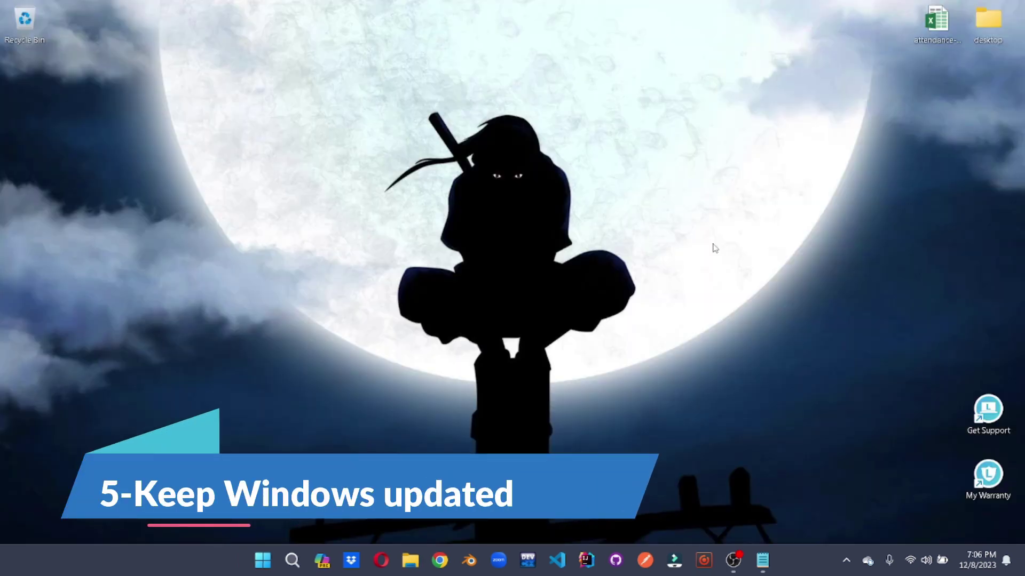
- Launch Settings and run Check for updates on the Windows Update page
key(super)
text(seet)
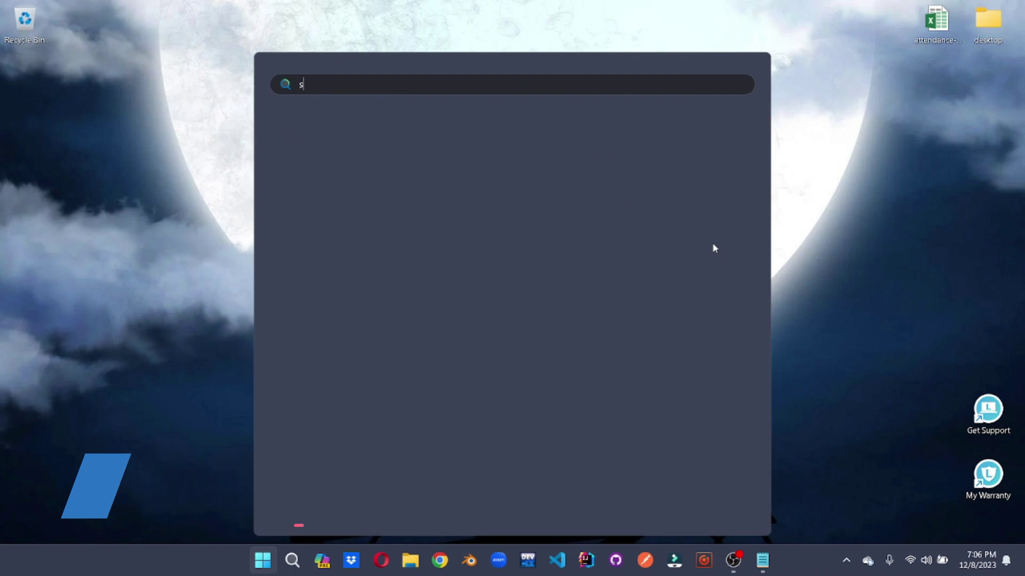
key(BackSpace)
key(BackSpace)
text(tting)
key(Return)
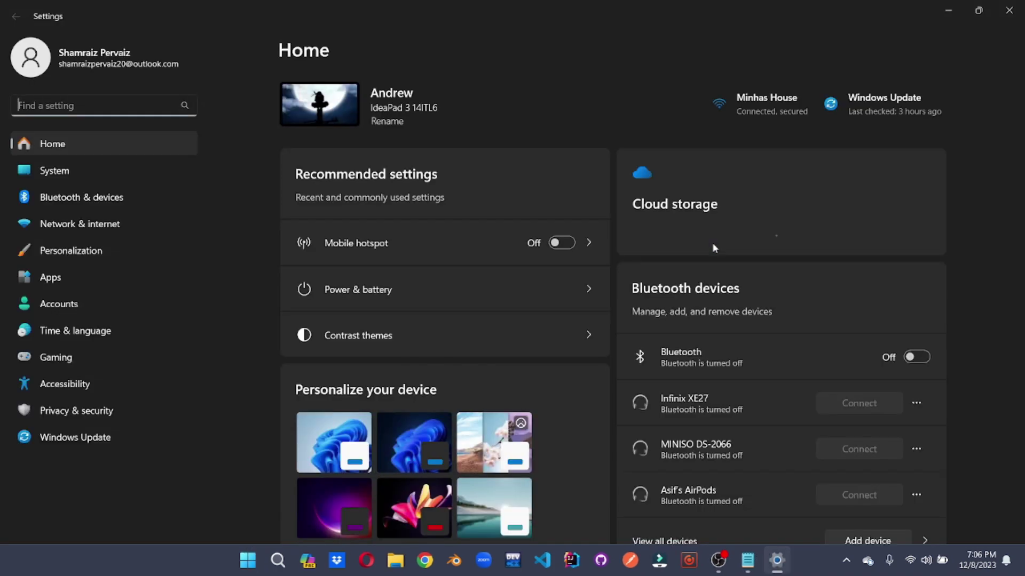
click(65, 439)
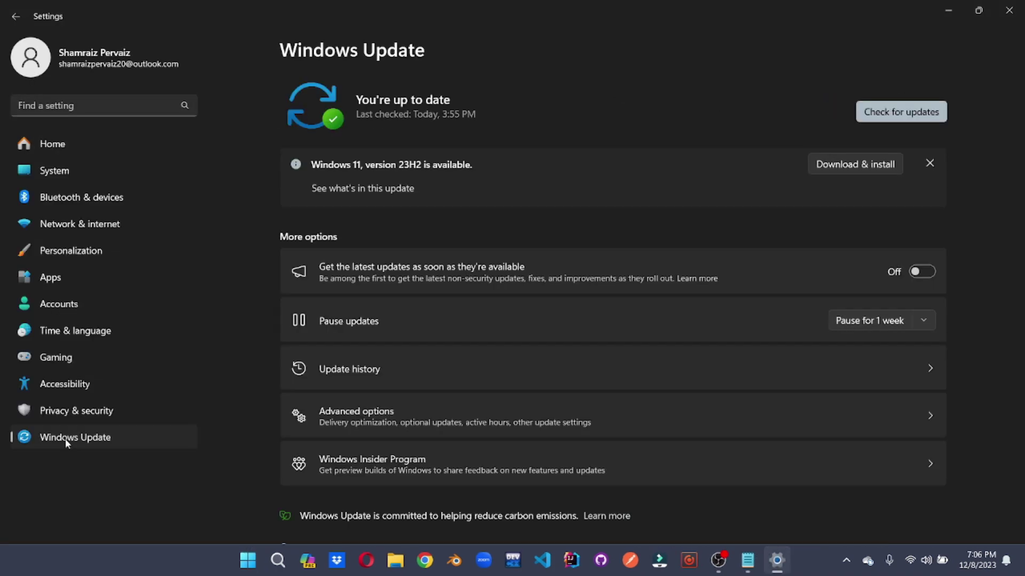
click(895, 111)
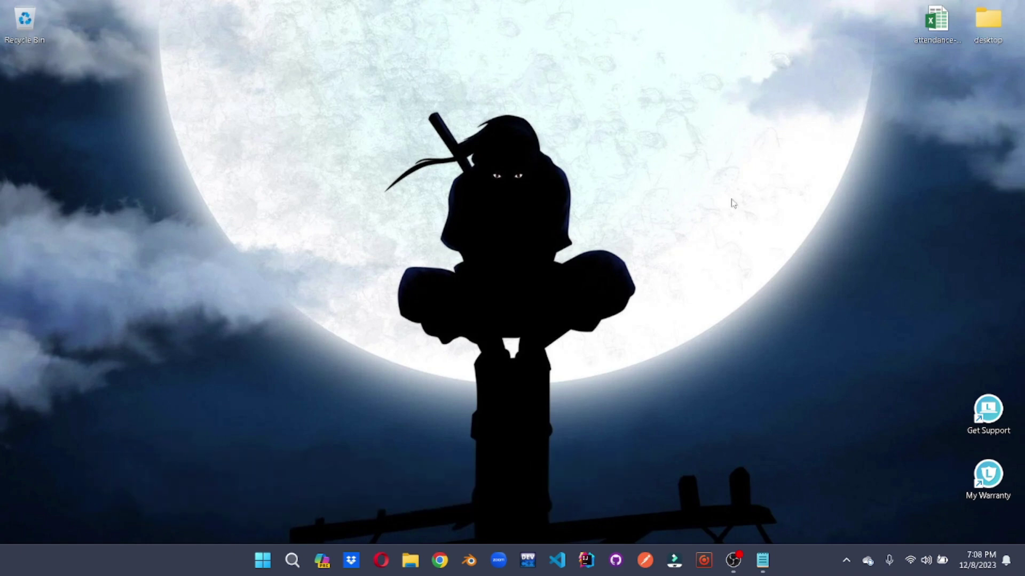
- Open Windows Security and start a Quick scan under Virus & threat protection
key(super)
text(windows)
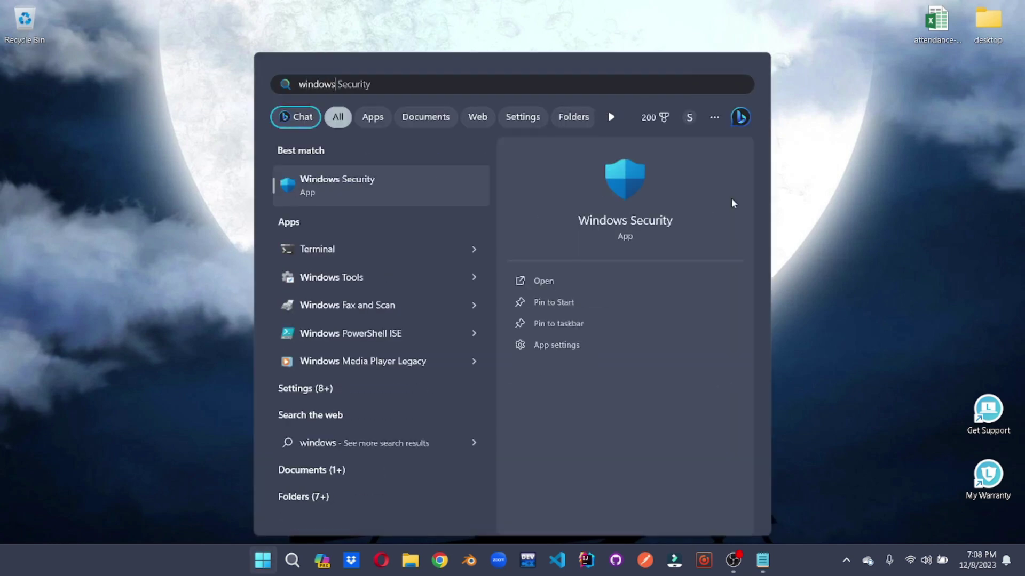
key(Return)
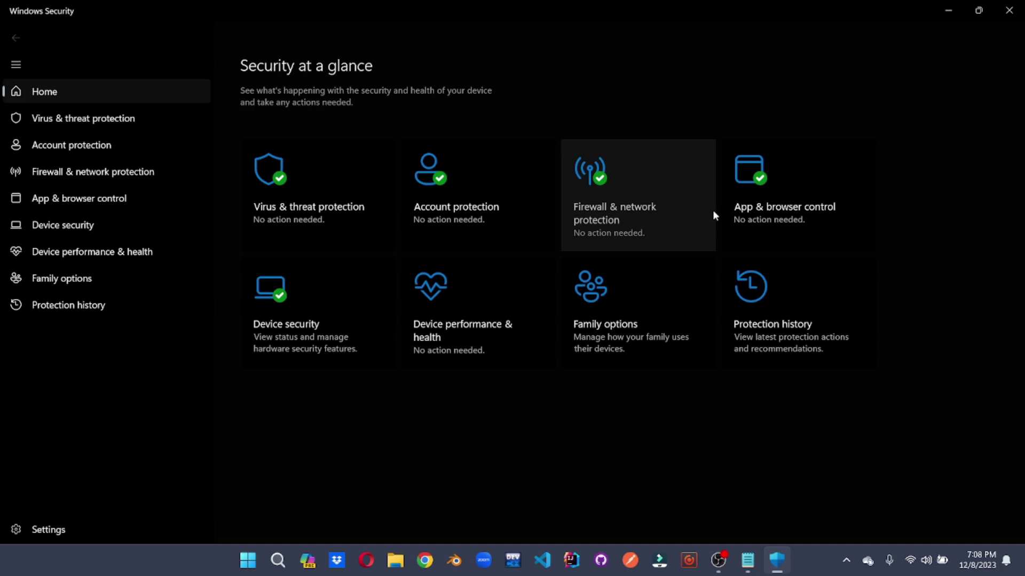
click(324, 191)
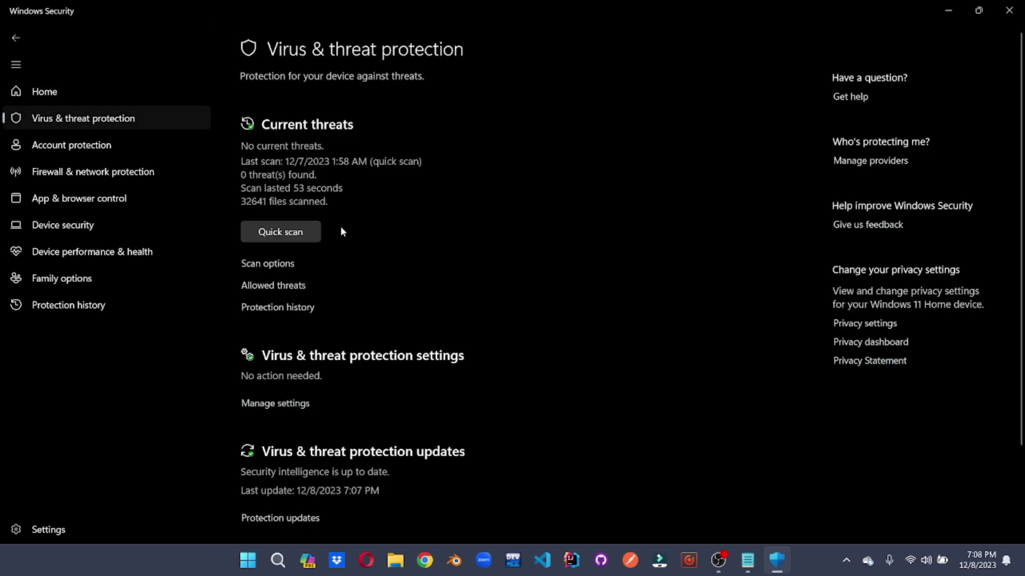
scroll(341, 231, down, 2)
scroll(348, 267, up, 2)
click(297, 207)
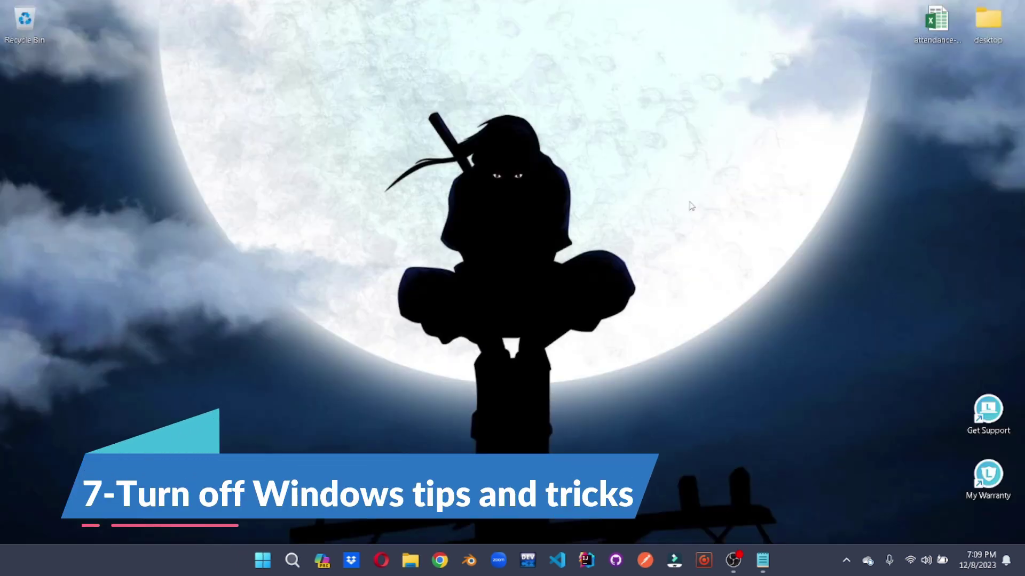
- Open System > Notifications in Settings and expand Additional settings
key(super)
text(settings)
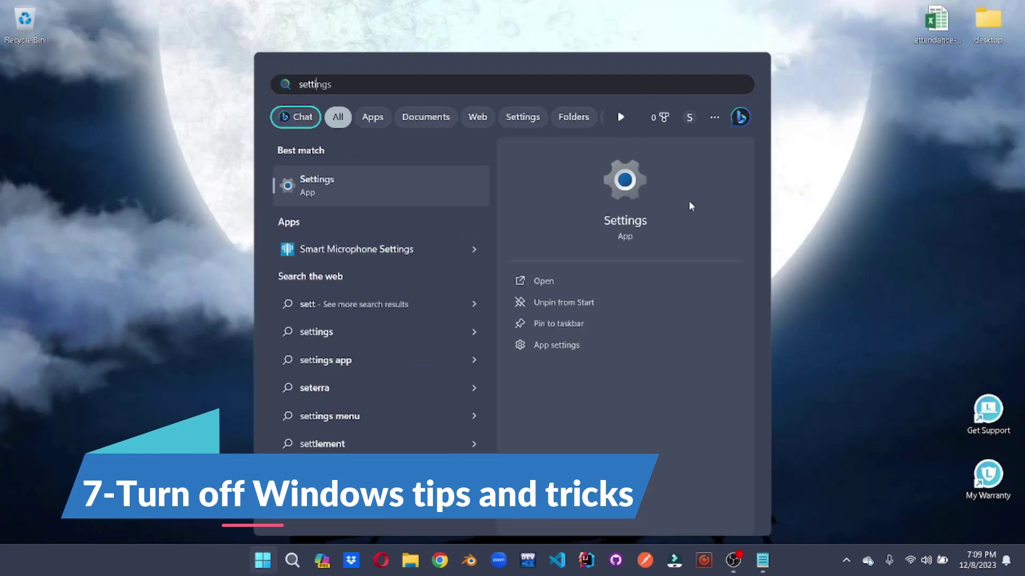
key(Return)
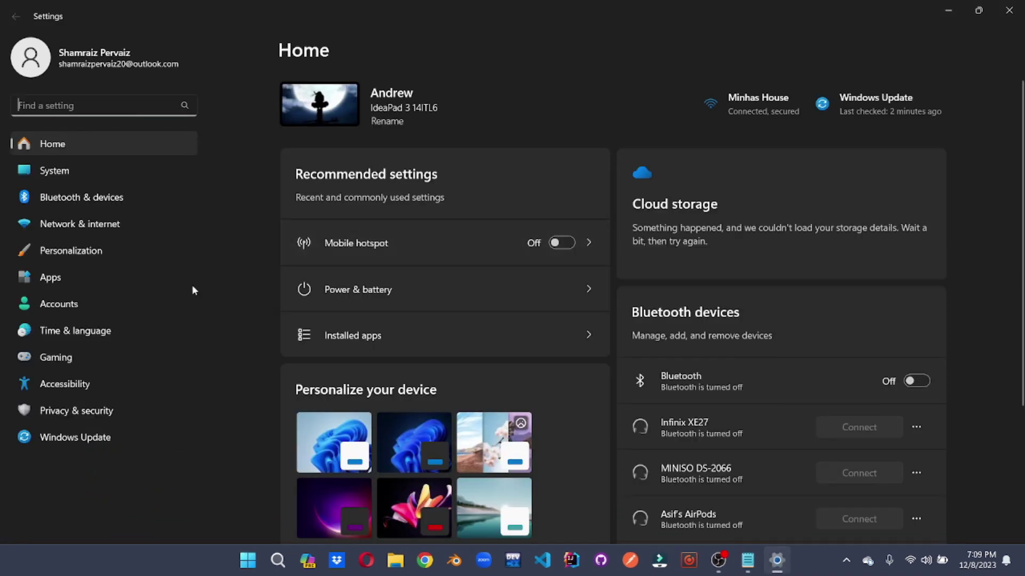
click(54, 171)
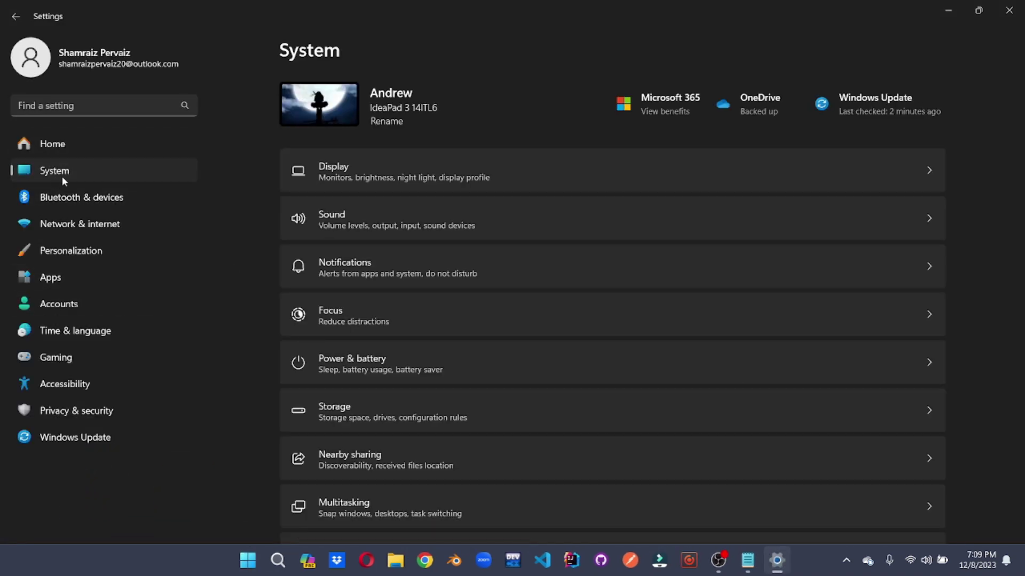
click(385, 263)
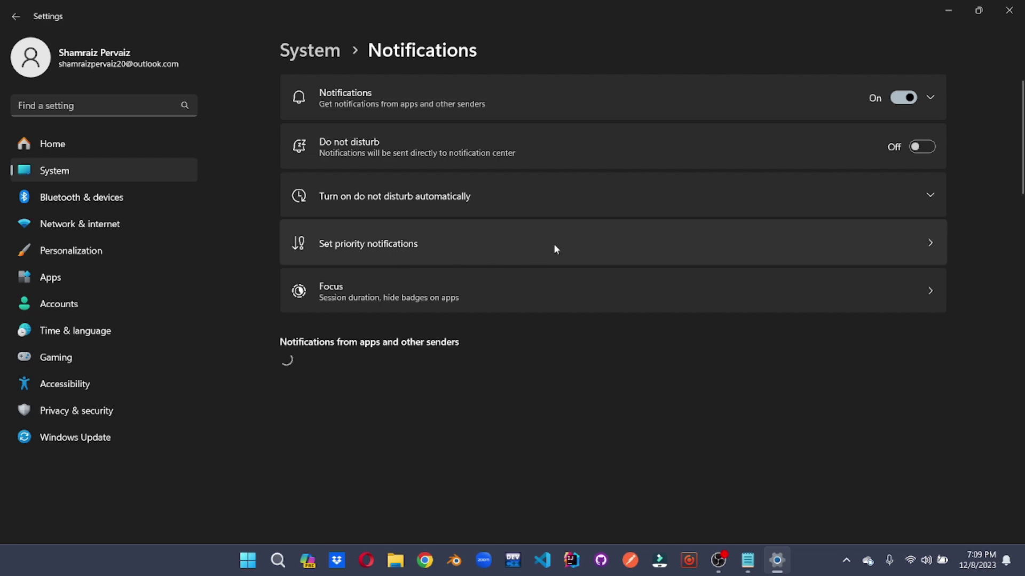
scroll(486, 273, down, 15)
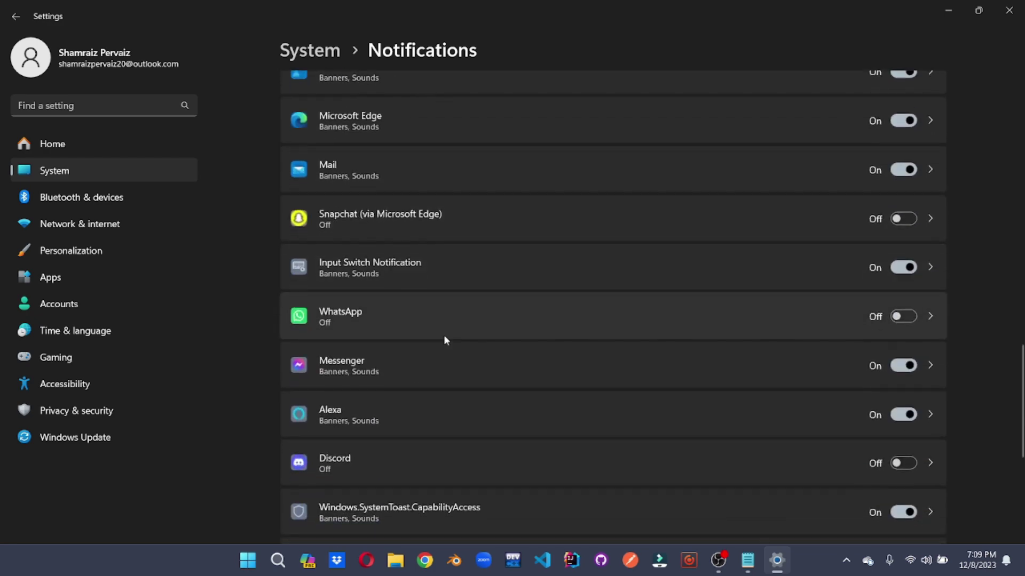
scroll(446, 340, down, 6)
click(347, 454)
scroll(377, 393, down, 2)
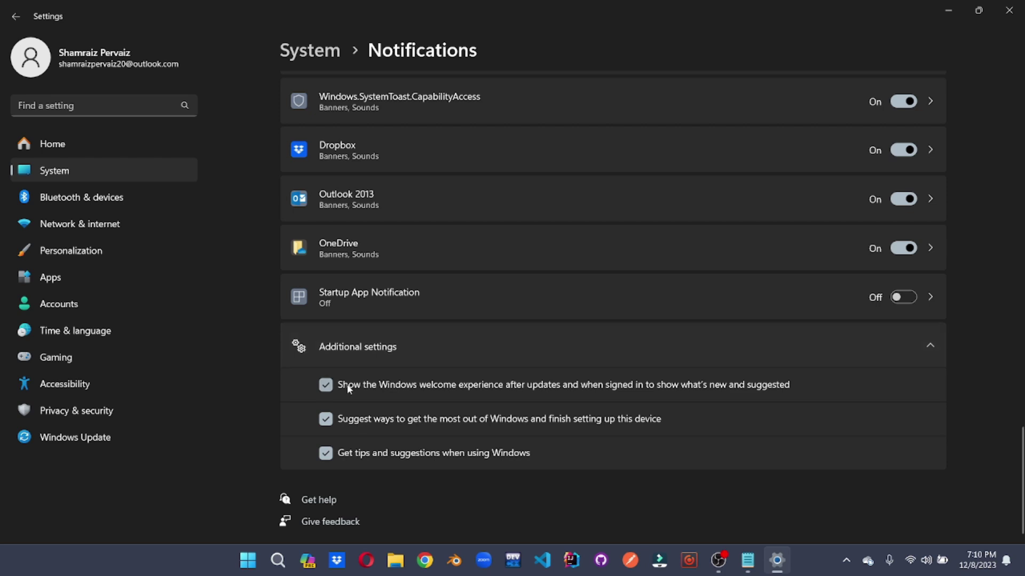
- Uncheck the welcome experience, device setup suggestions and Windows tips options, then close Settings
click(326, 384)
click(326, 419)
click(325, 453)
click(1009, 10)
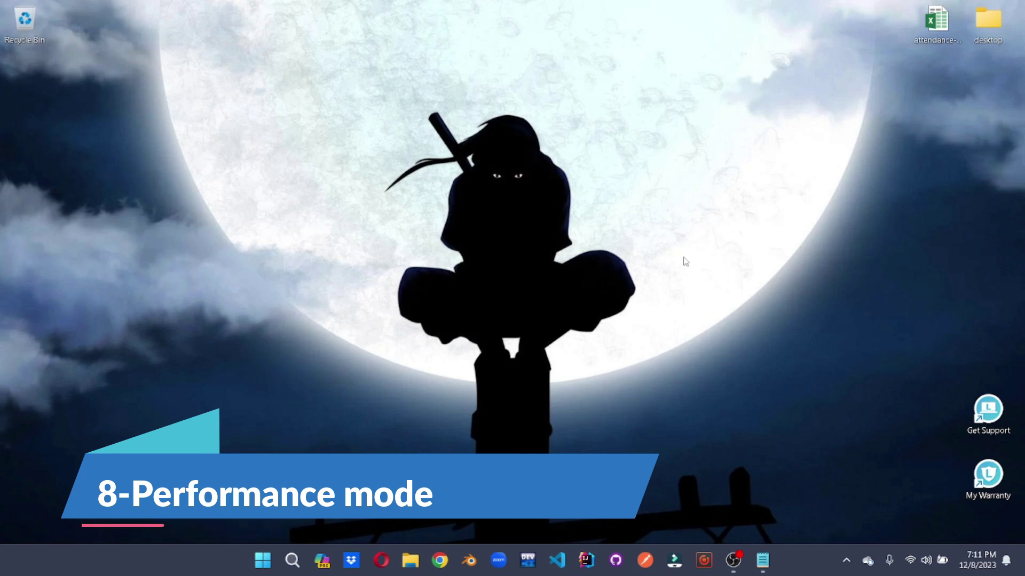
- Set Power mode to Best performance under System > Power & battery, then show the desktop
key(super)
text(setting)
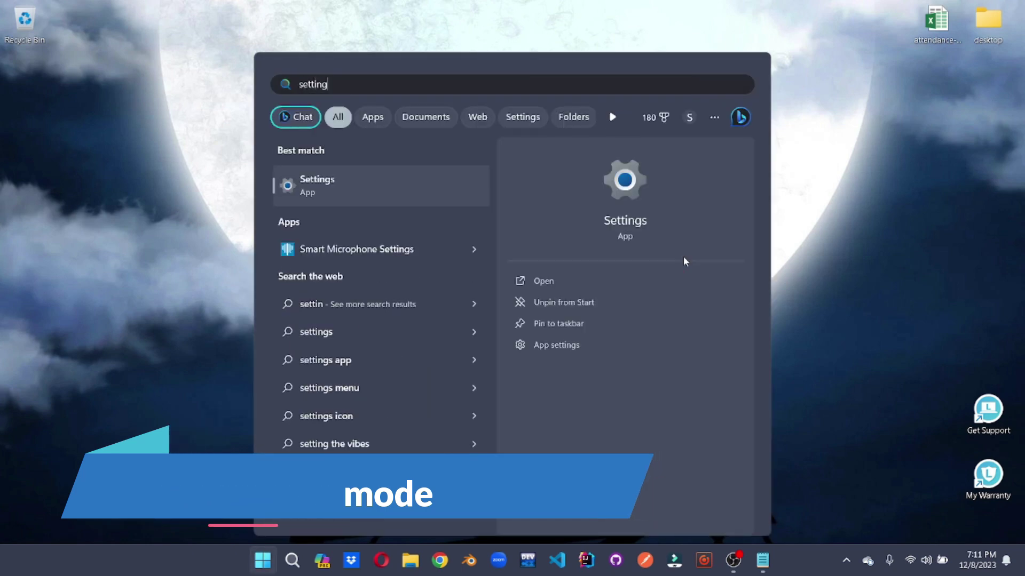
key(Return)
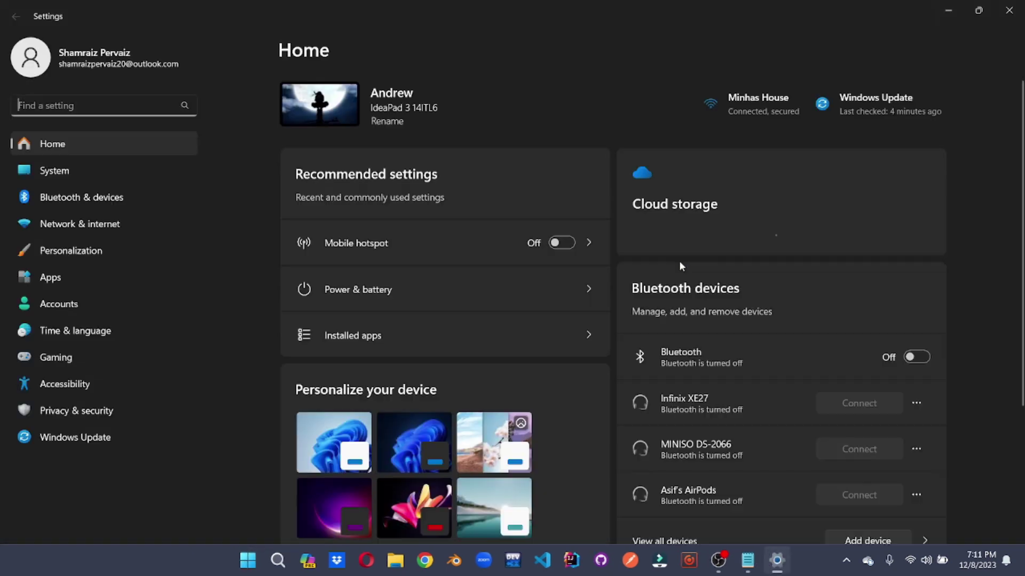
click(107, 177)
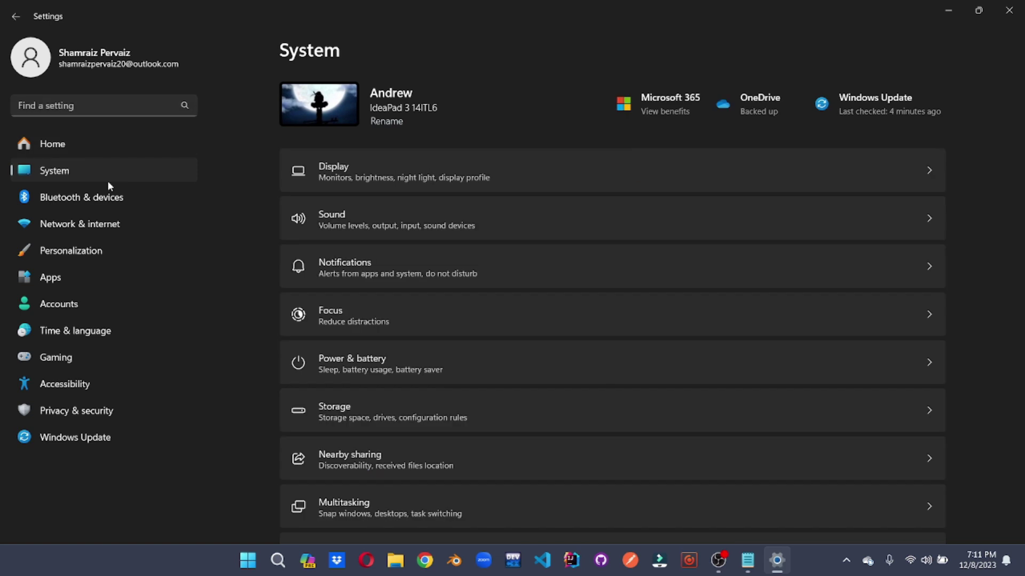
click(377, 367)
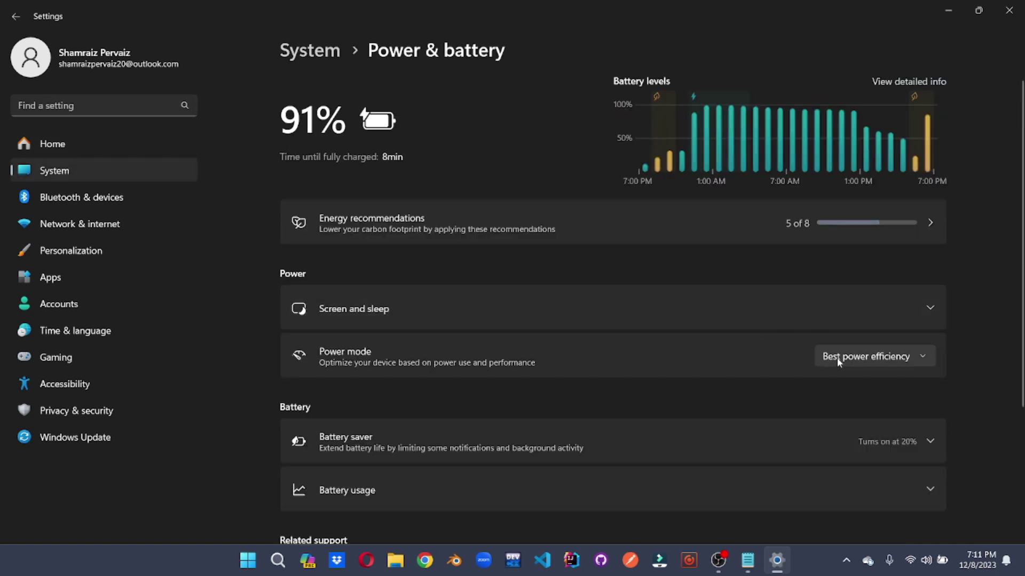
click(839, 363)
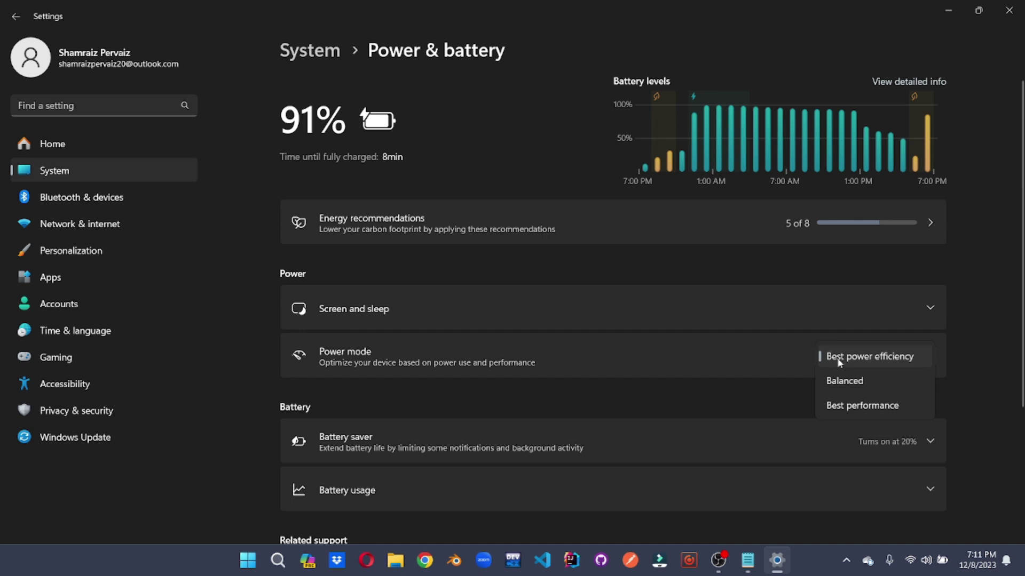
click(842, 408)
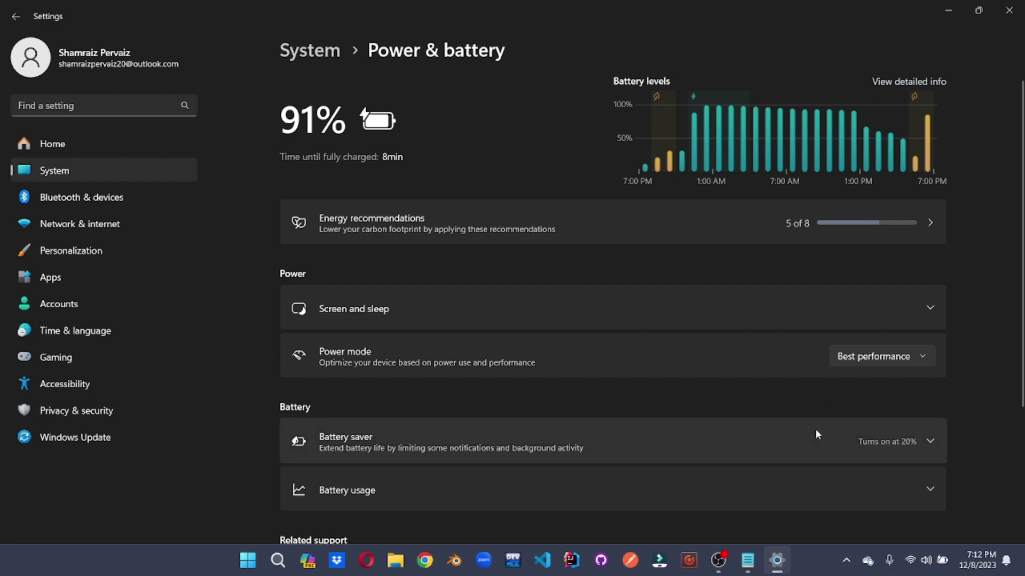
key(super+d)
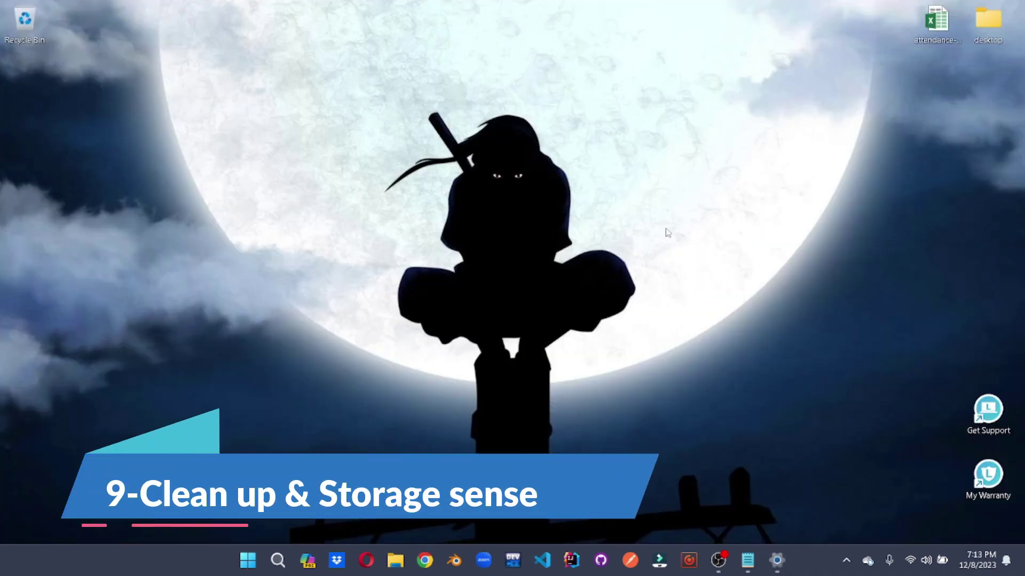
- Switch Storage Sense On under System > Storage and go to Cleanup recommendations
click(776, 560)
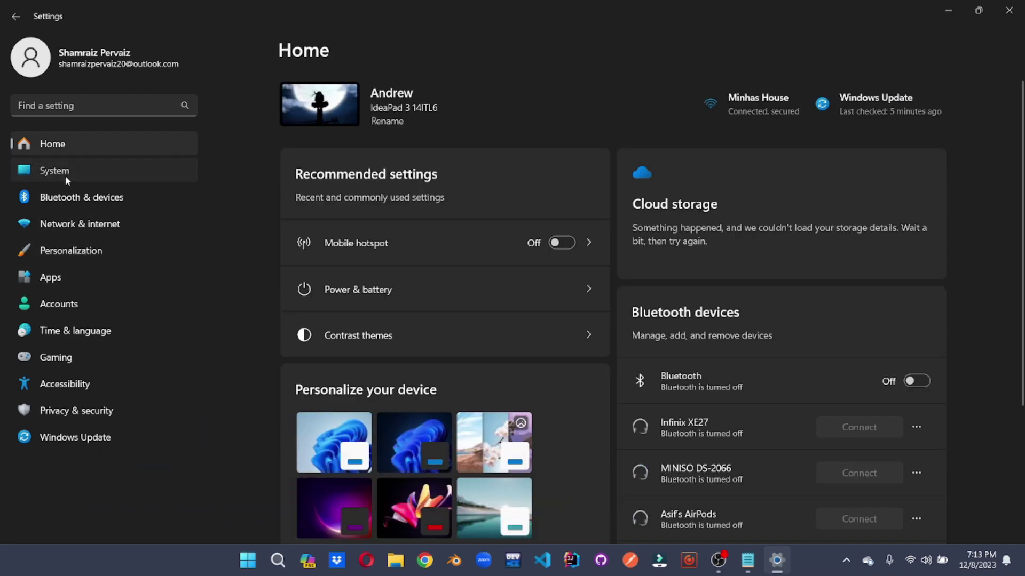
click(65, 175)
click(390, 414)
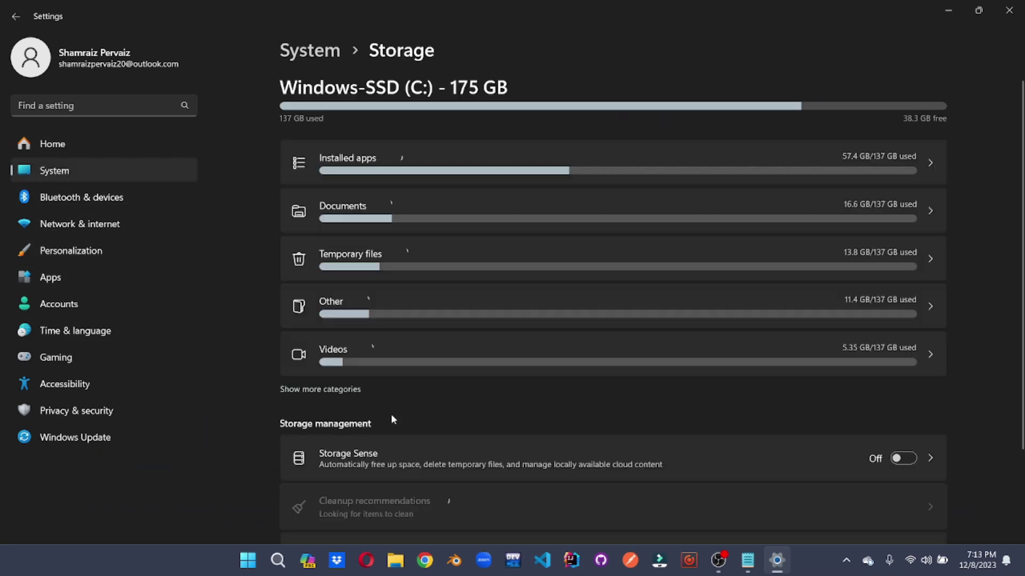
scroll(419, 373, down, 4)
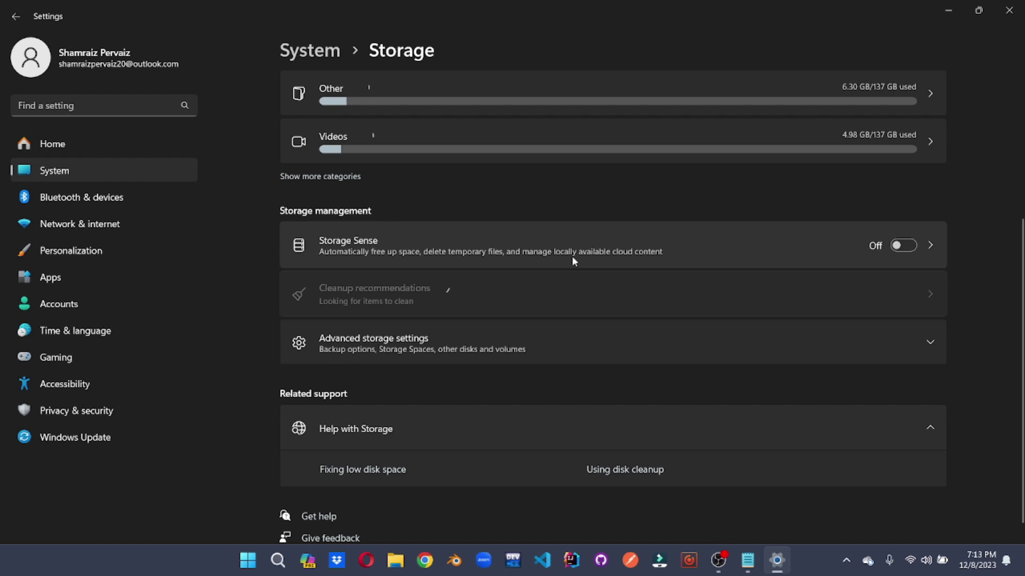
click(909, 249)
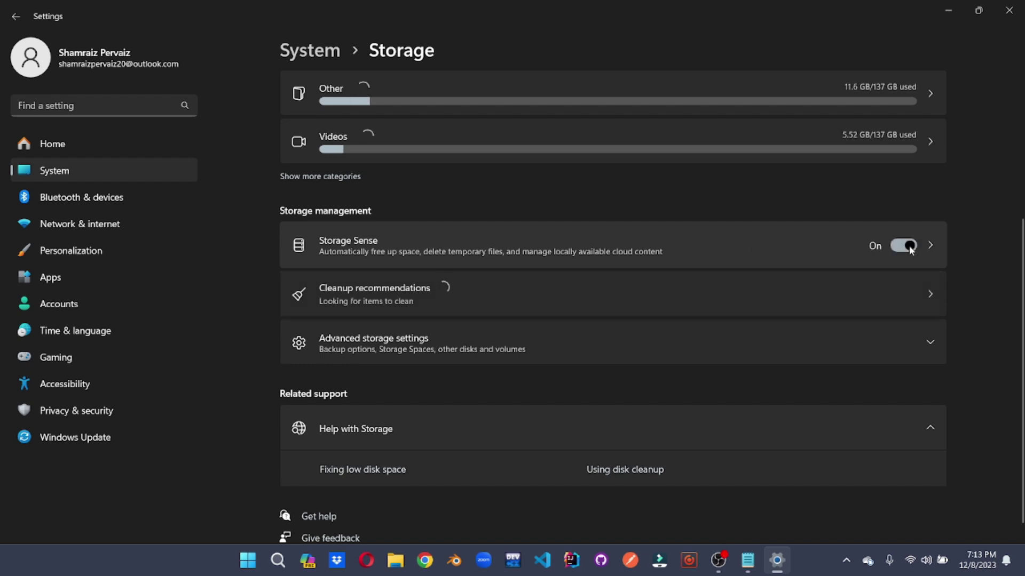
click(930, 297)
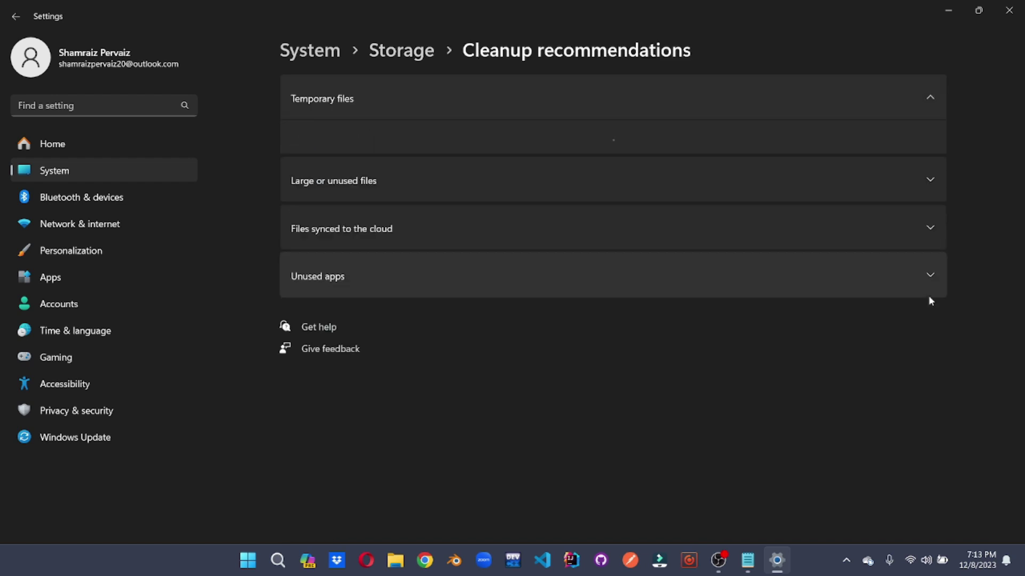
- Expand Large or unused files in Cleanup recommendations and scroll through the list
click(353, 180)
scroll(351, 275, down, 5)
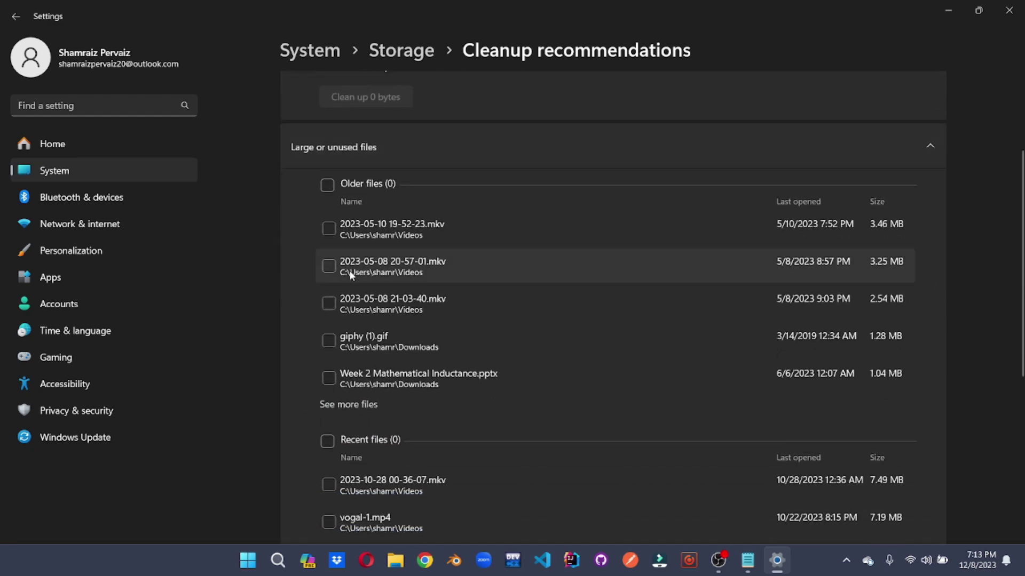
scroll(349, 273, up, 4)
scroll(350, 277, up, 1)
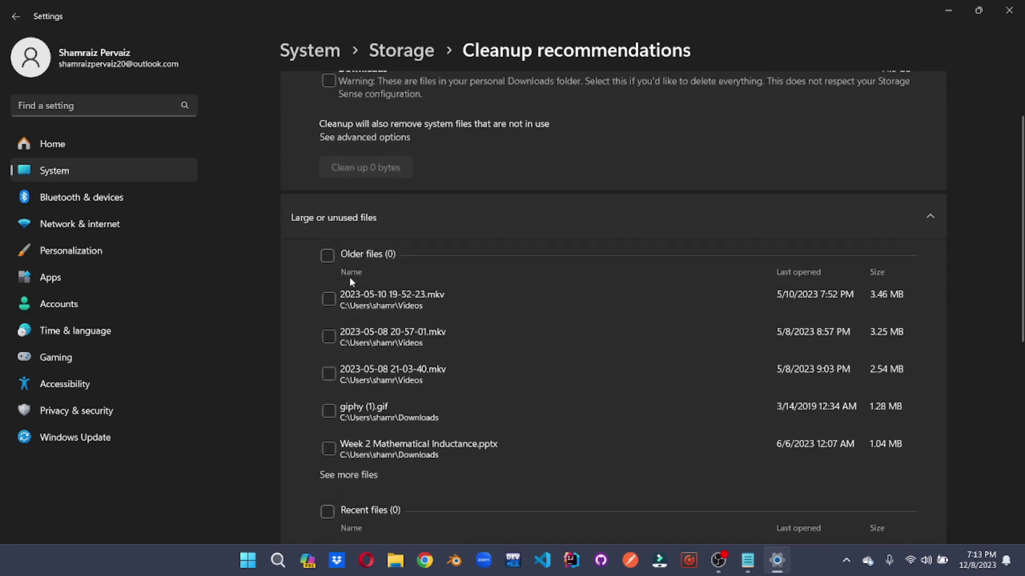
scroll(351, 282, up, 2)
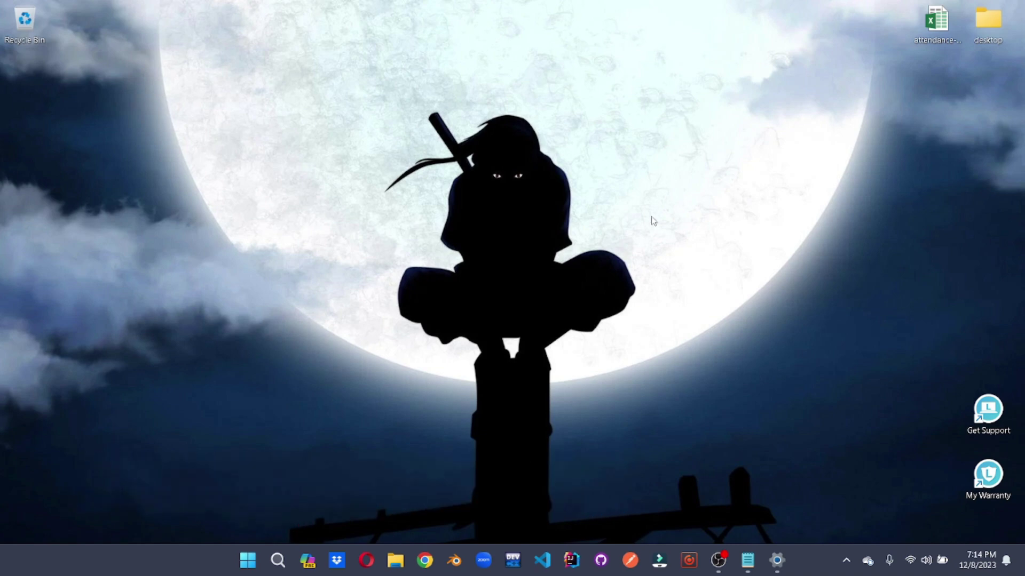
- Expand Advanced storage settings under System > Storage and launch Drive optimization
click(776, 560)
click(66, 172)
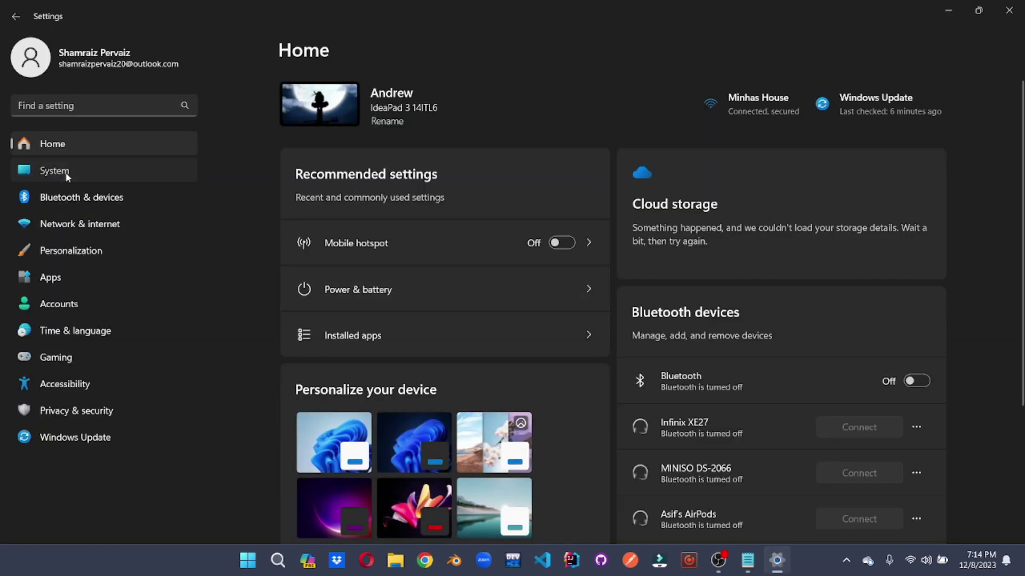
click(427, 431)
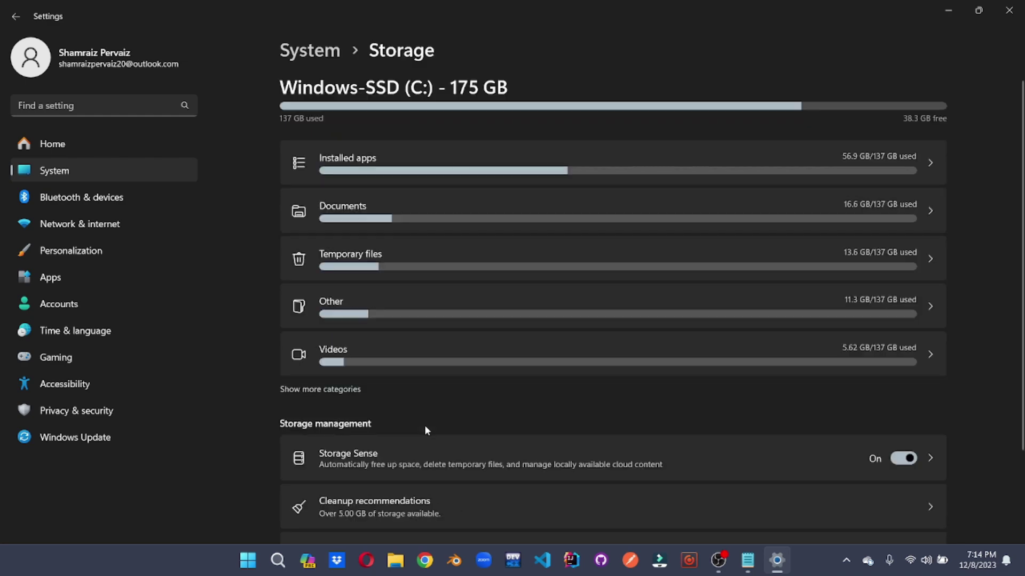
scroll(454, 389, down, 4)
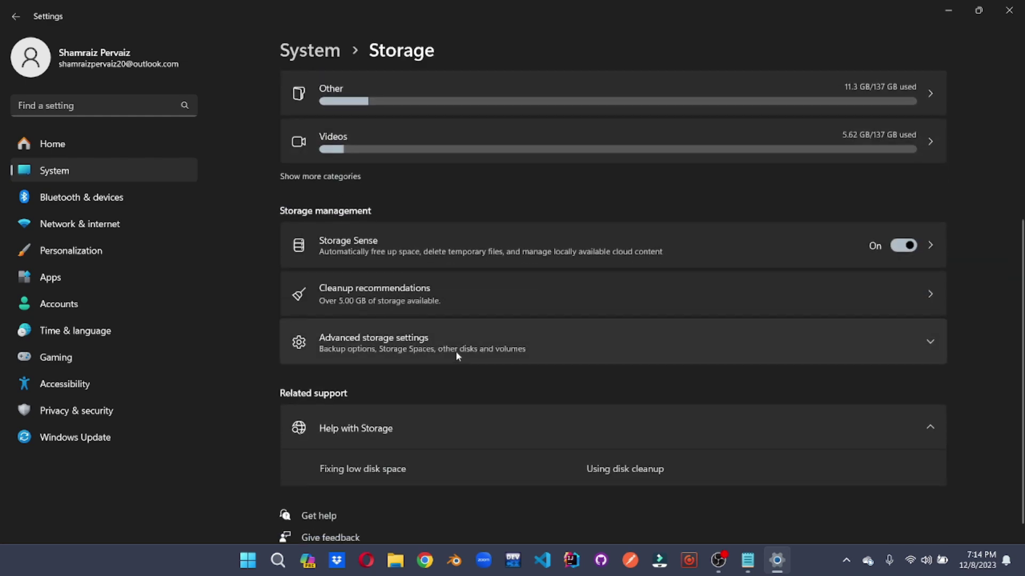
click(456, 352)
scroll(446, 304, up, 2)
scroll(446, 309, down, 4)
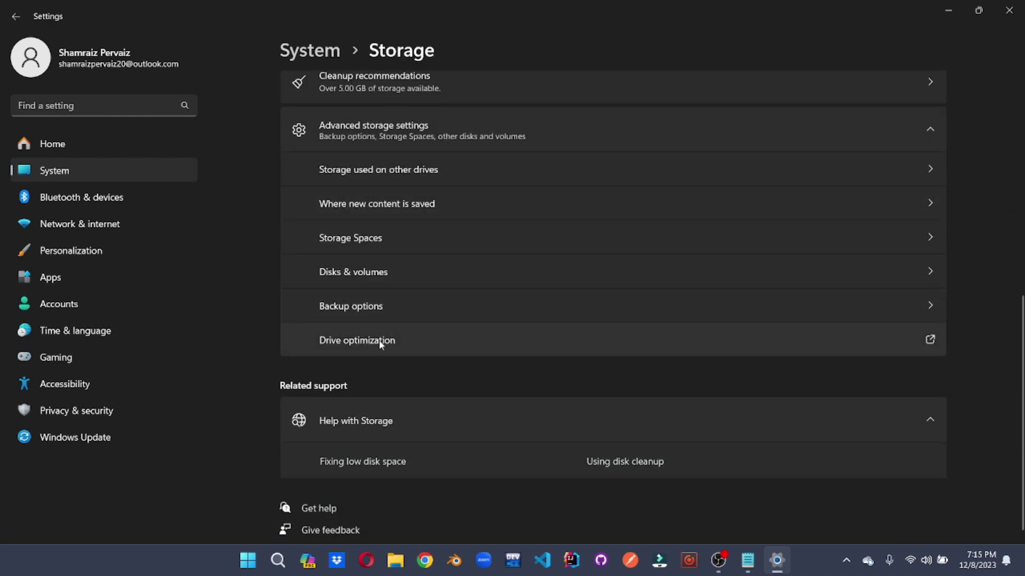
click(538, 348)
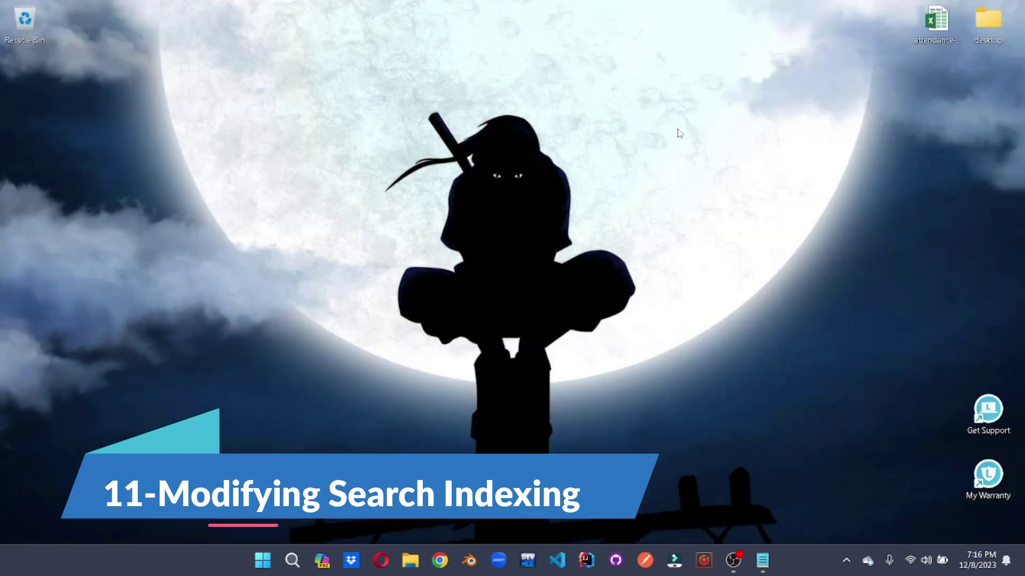
- Open Indexing Options from Settings' Privacy & security > Searching Windows page
key(super)
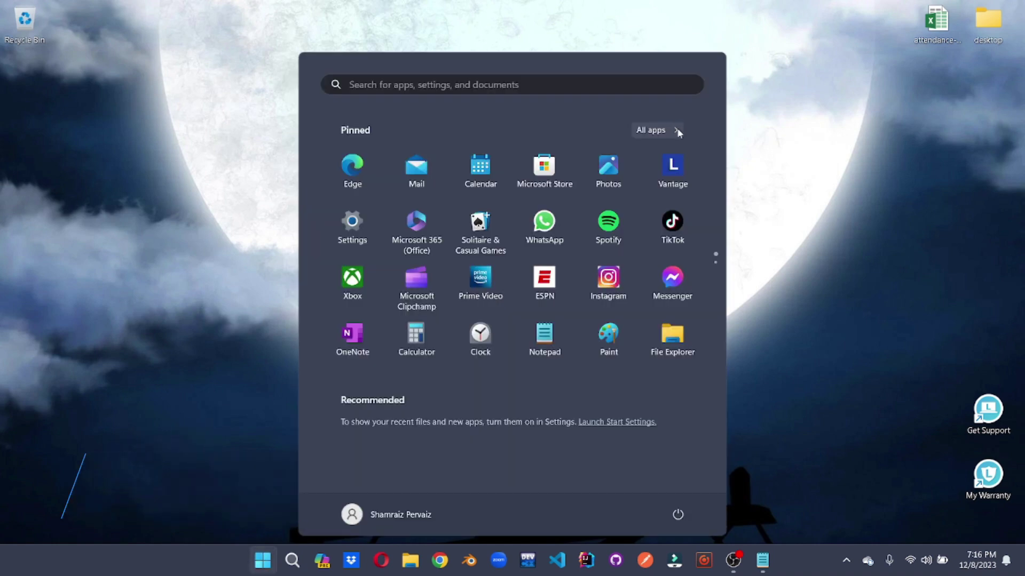
text(setti)
key(Return)
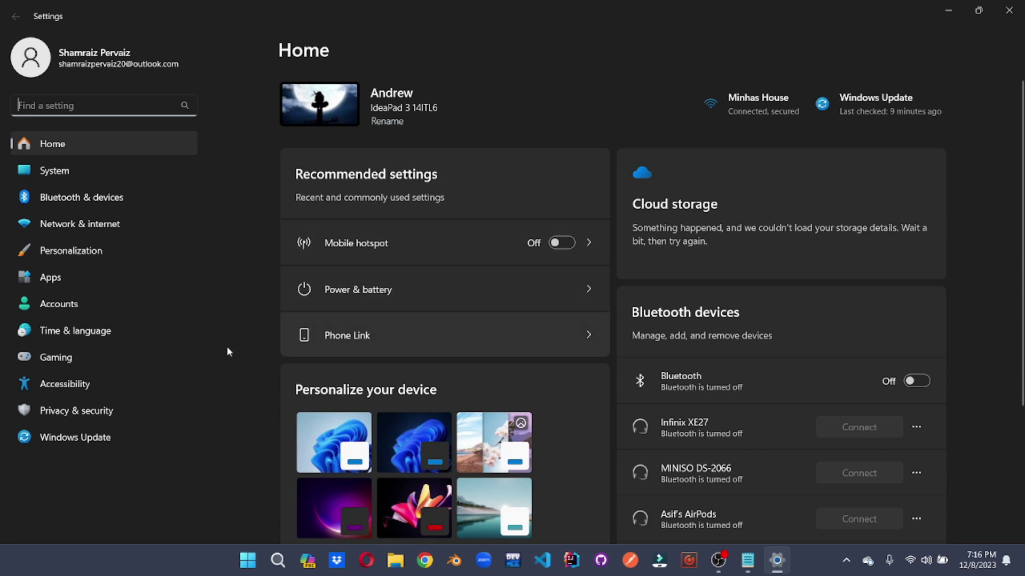
click(78, 413)
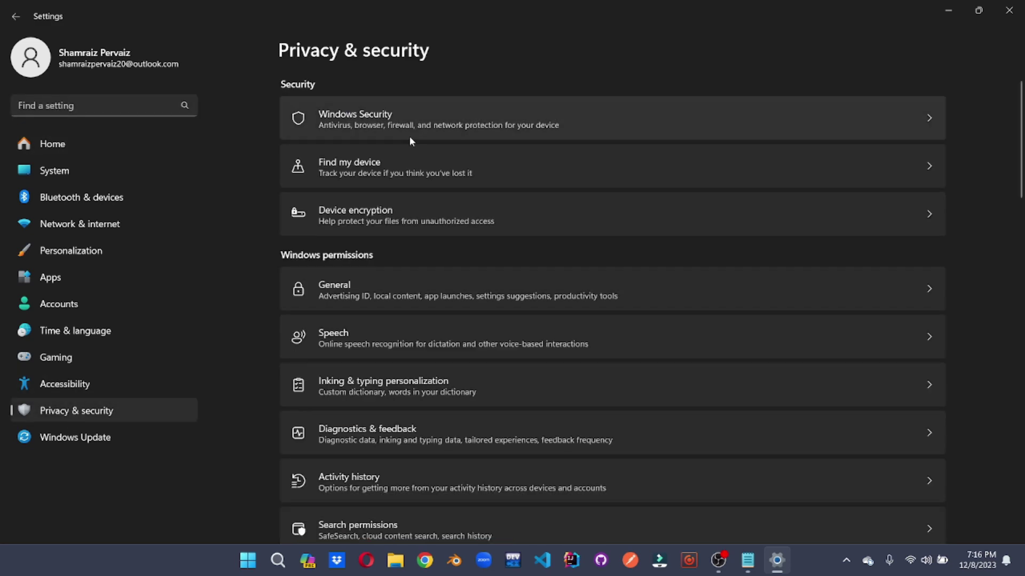
scroll(410, 140, down, 5)
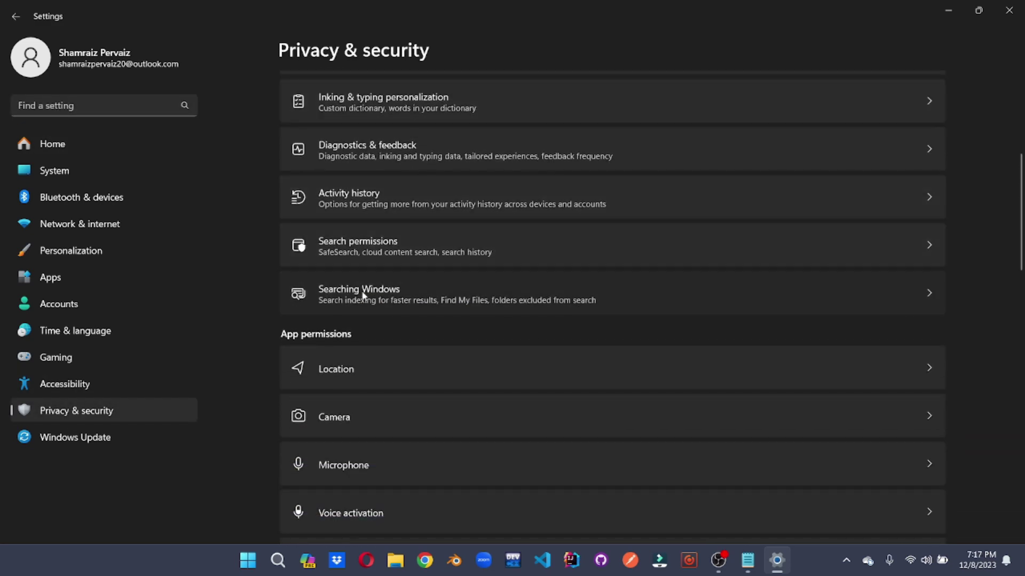
click(363, 292)
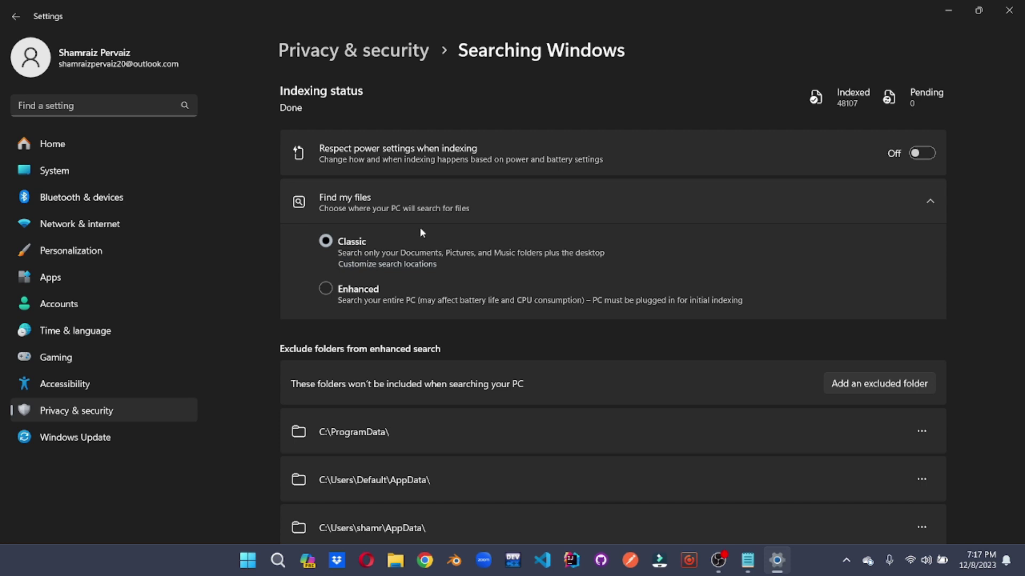
scroll(422, 233, down, 6)
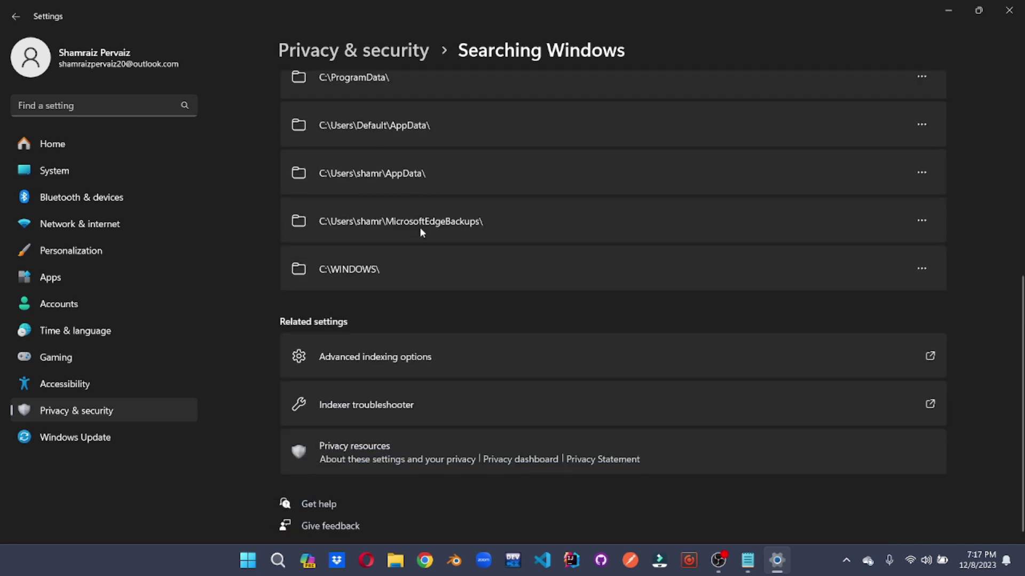
click(431, 361)
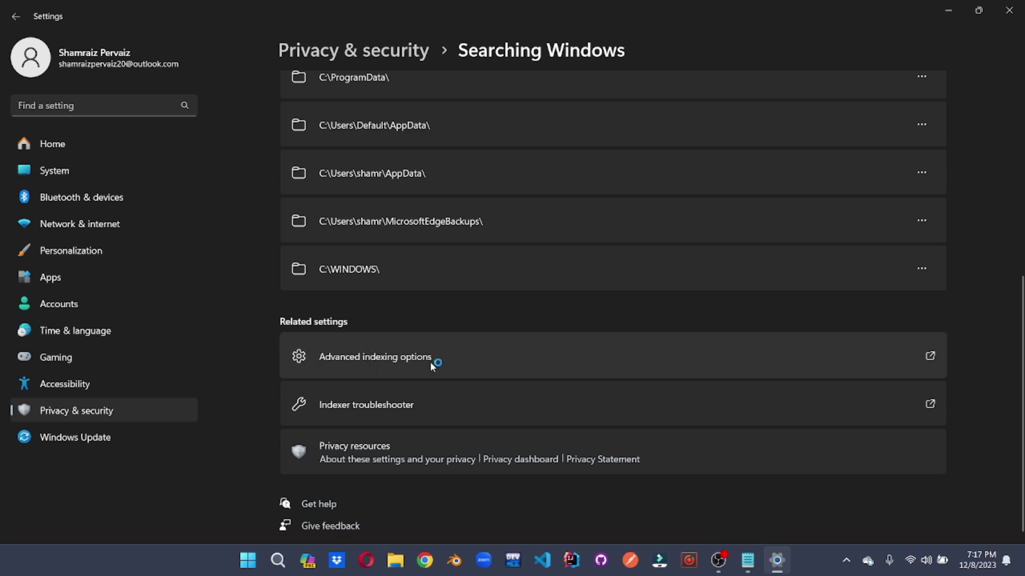
- Rebuild the search index from Advanced indexing options and confirm with OK
drag(187, 75, 359, 88)
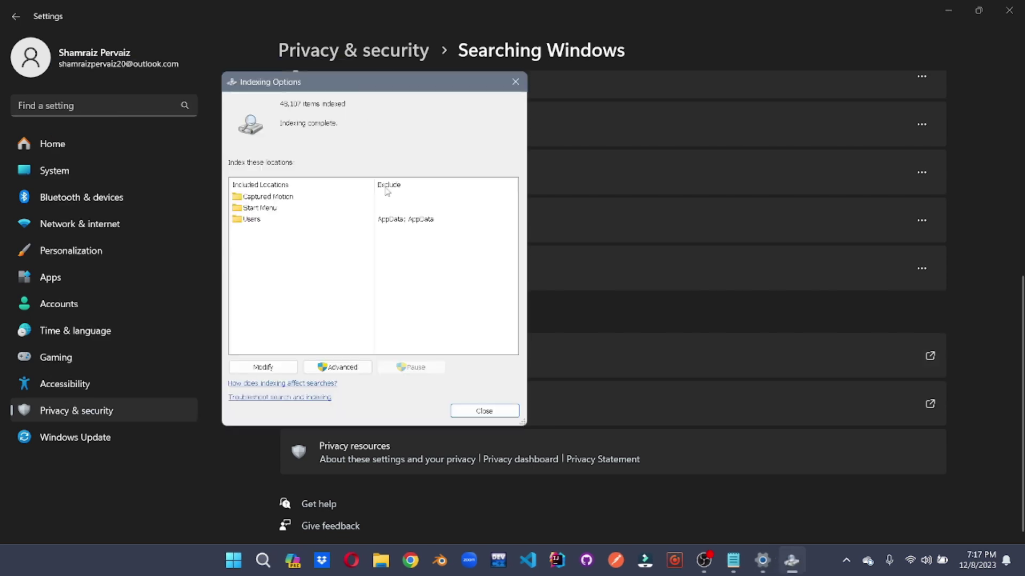
click(356, 369)
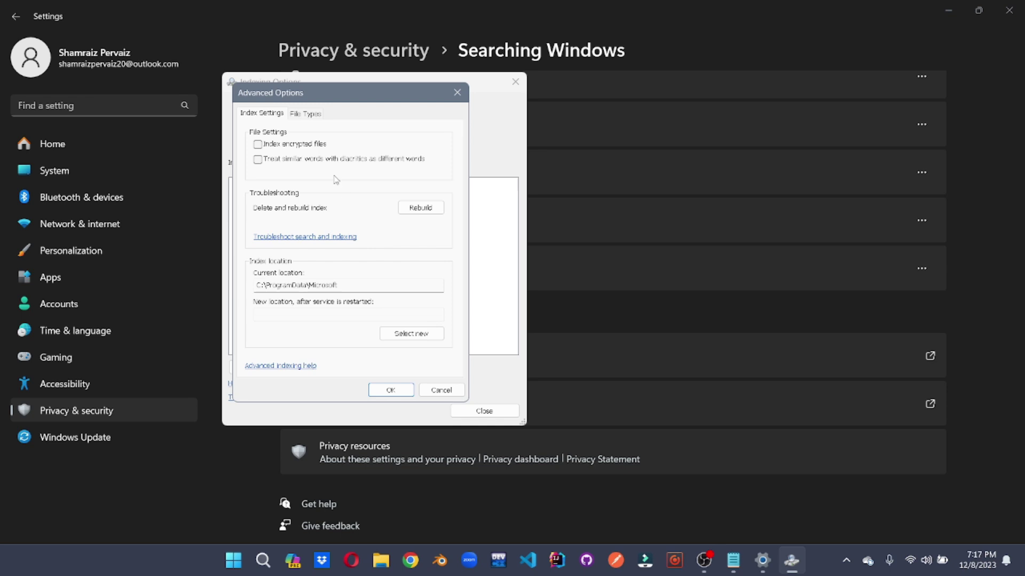
click(425, 212)
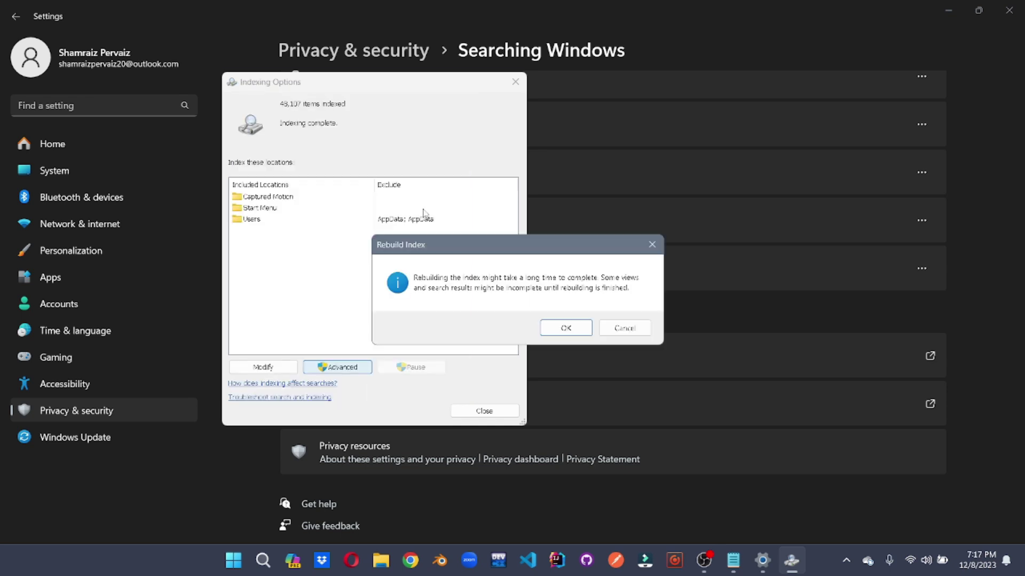
click(578, 332)
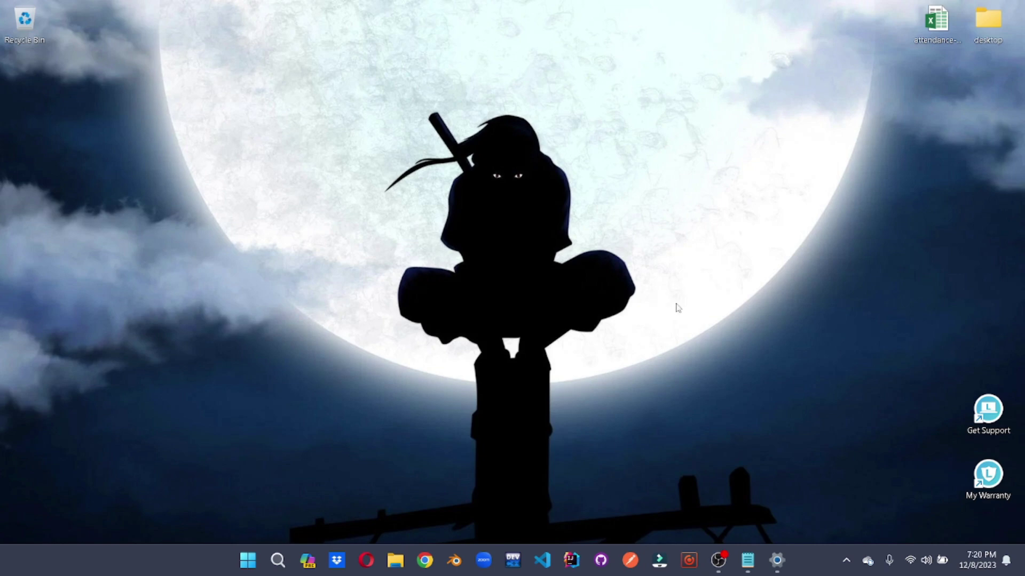
- Quit OneDrive from the tray panel's settings menu and confirm Quit OneDrive
click(867, 561)
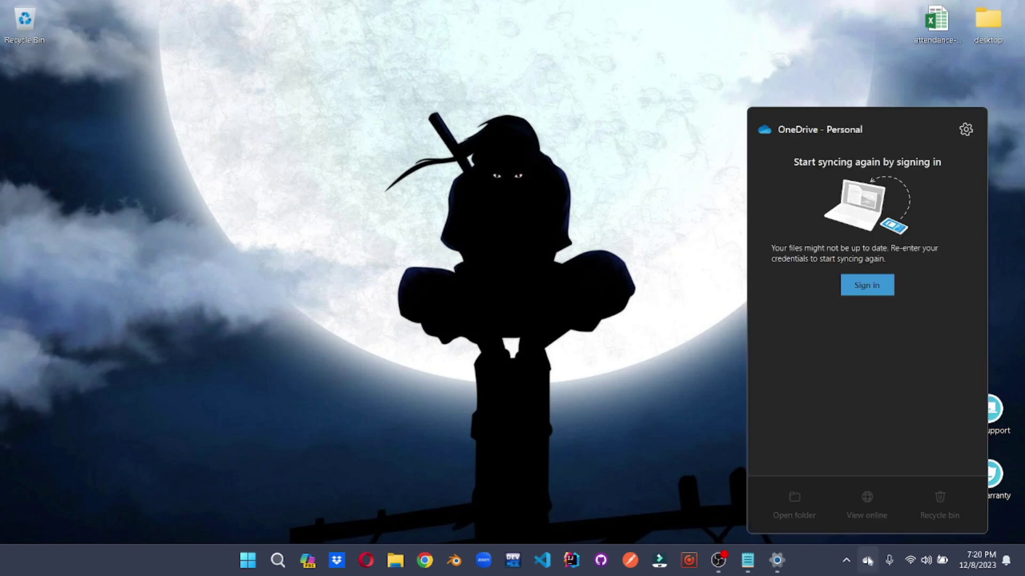
click(965, 131)
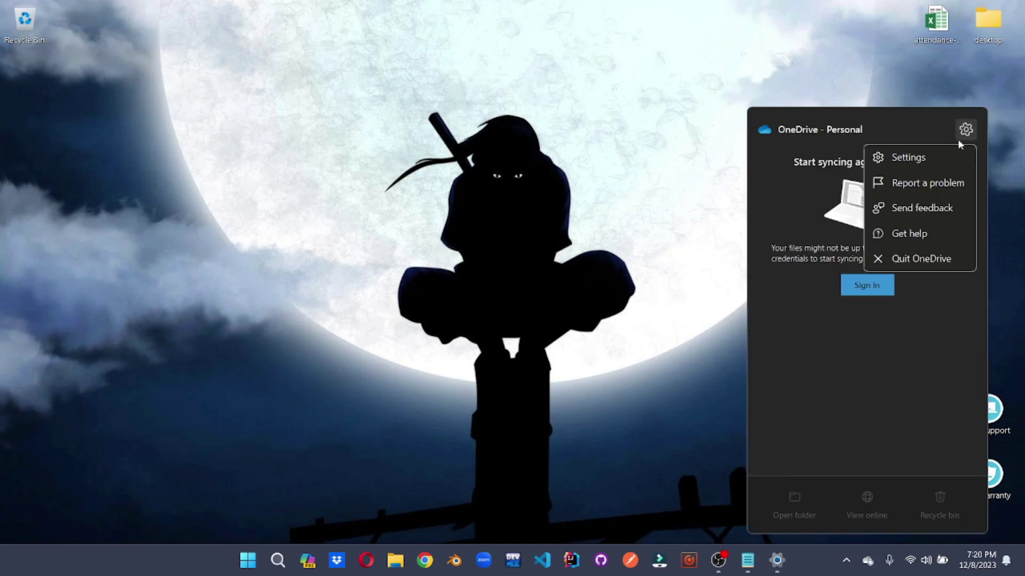
click(918, 260)
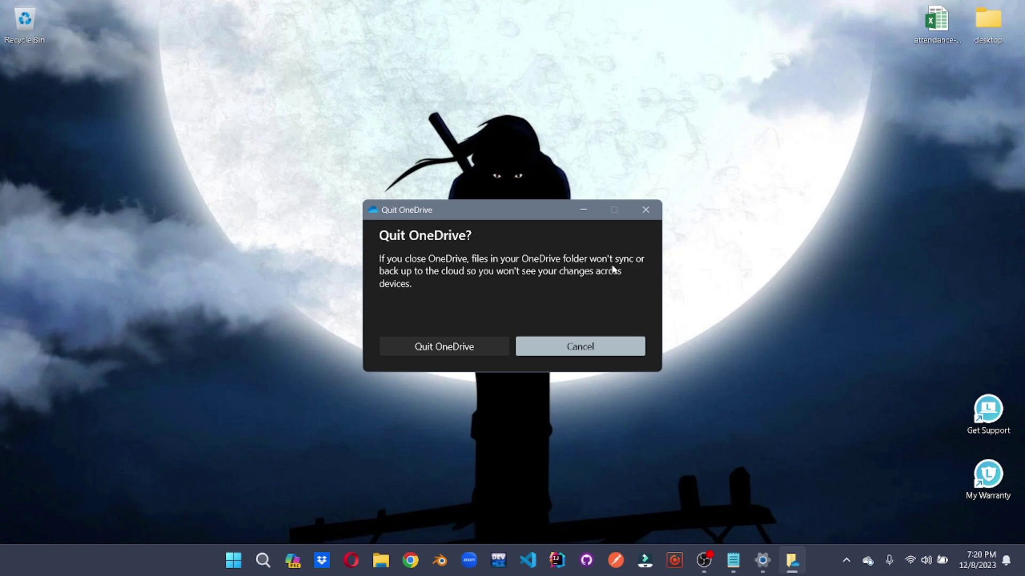
drag(543, 219, 618, 238)
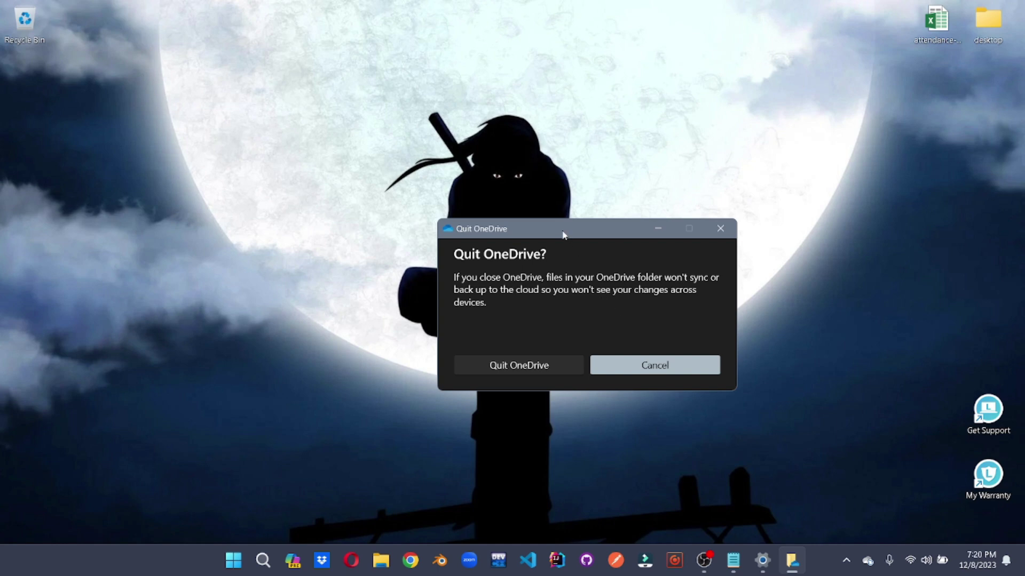
drag(563, 233, 580, 232)
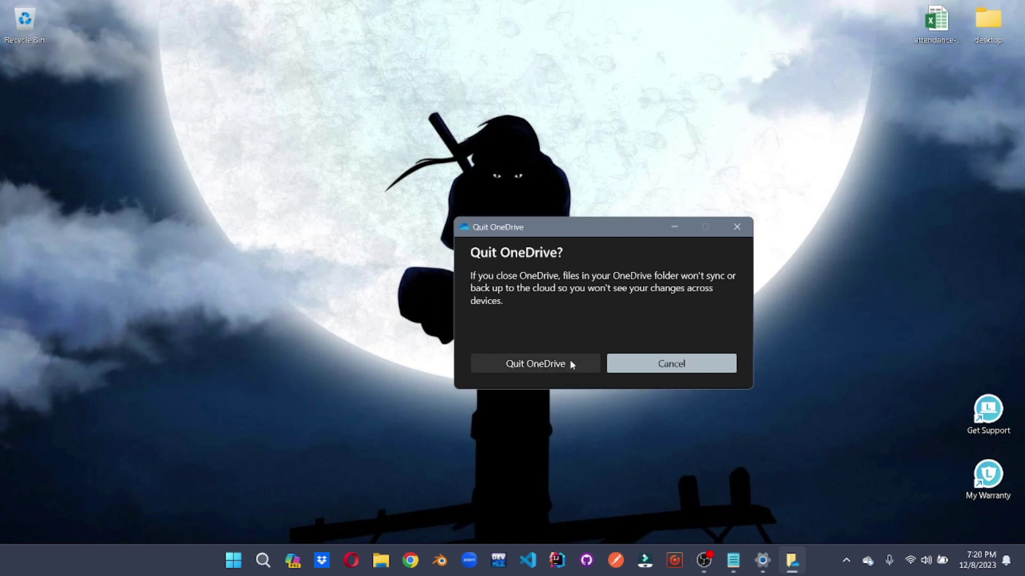
click(535, 363)
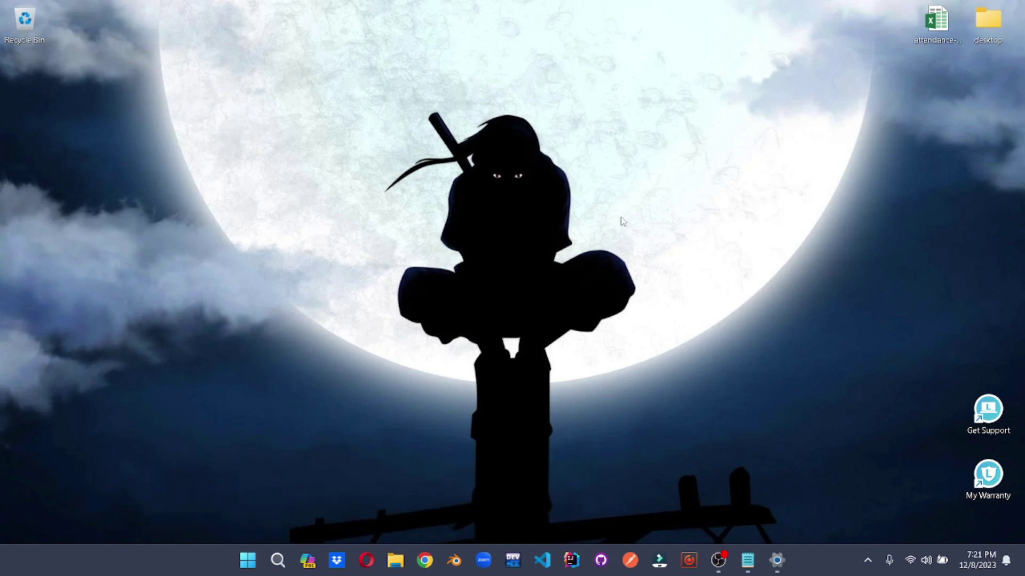
- Open the C:\Windows\Temp folder with the Run box 'temp', granting access
key(super+r)
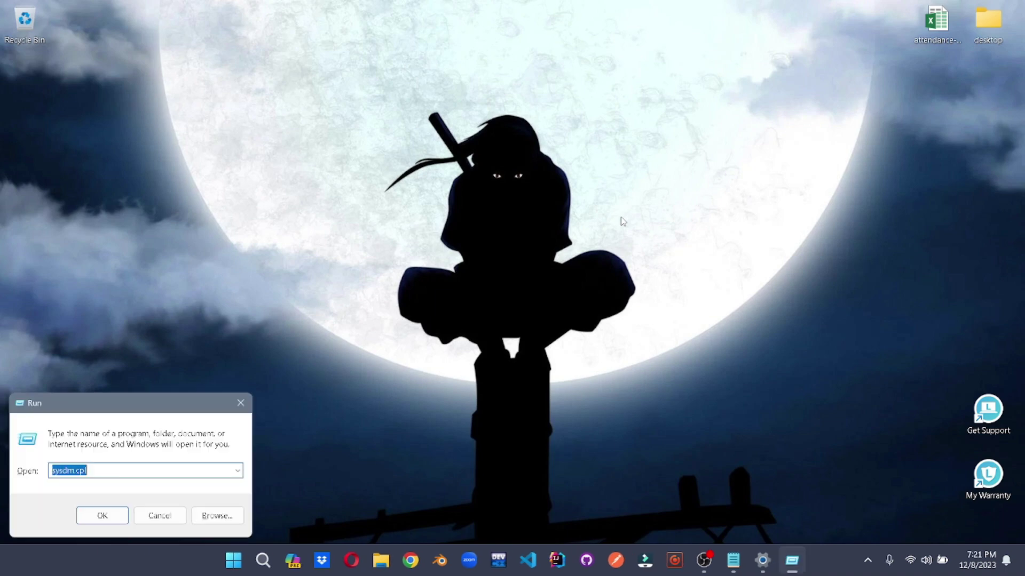
text(temp)
key(Return)
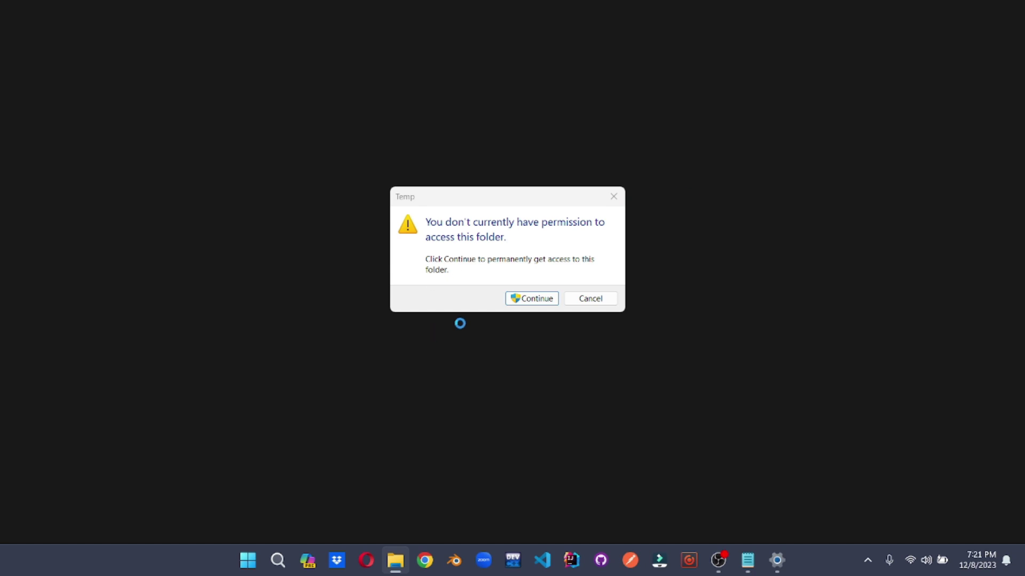
click(527, 300)
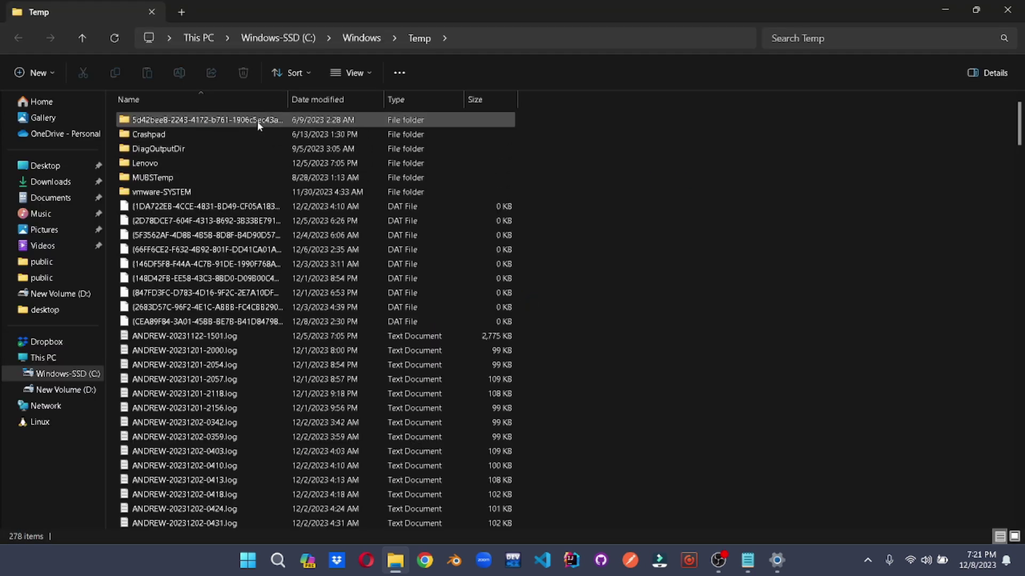
- Permanently delete everything in Windows Temp, skipping all files still in use
click(258, 123)
key(ctrl+a)
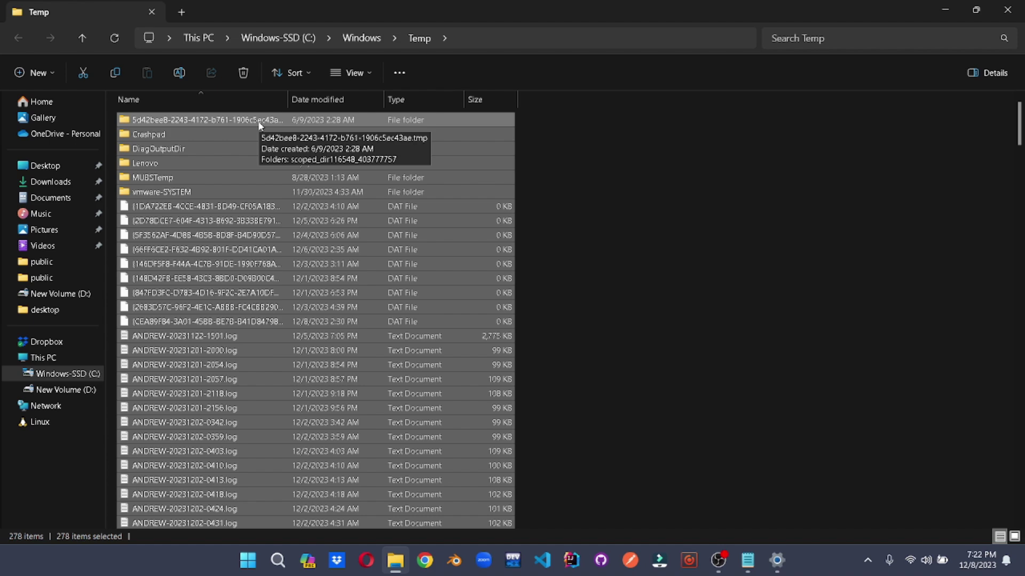
key(shift+Delete)
key(Return)
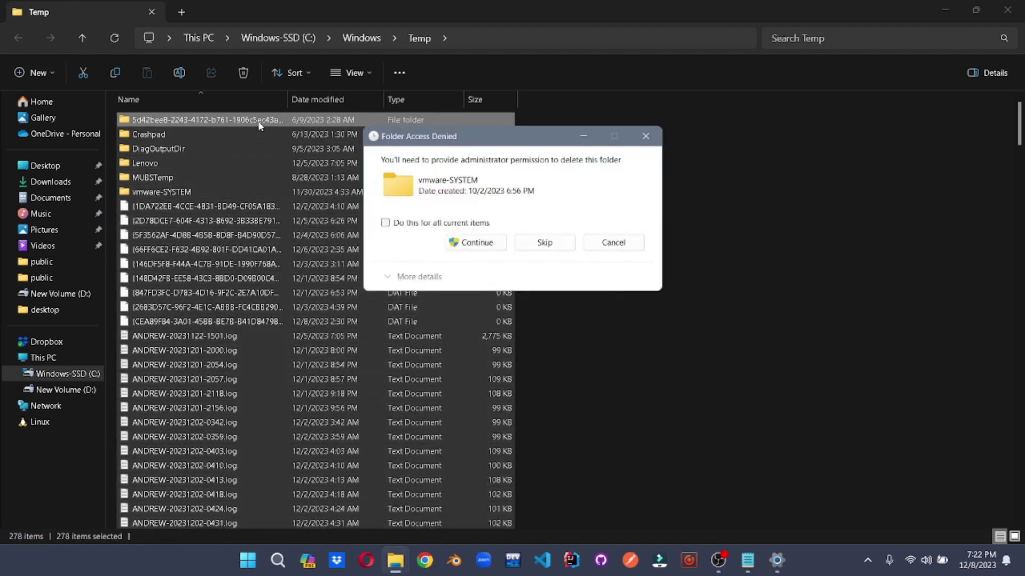
click(453, 239)
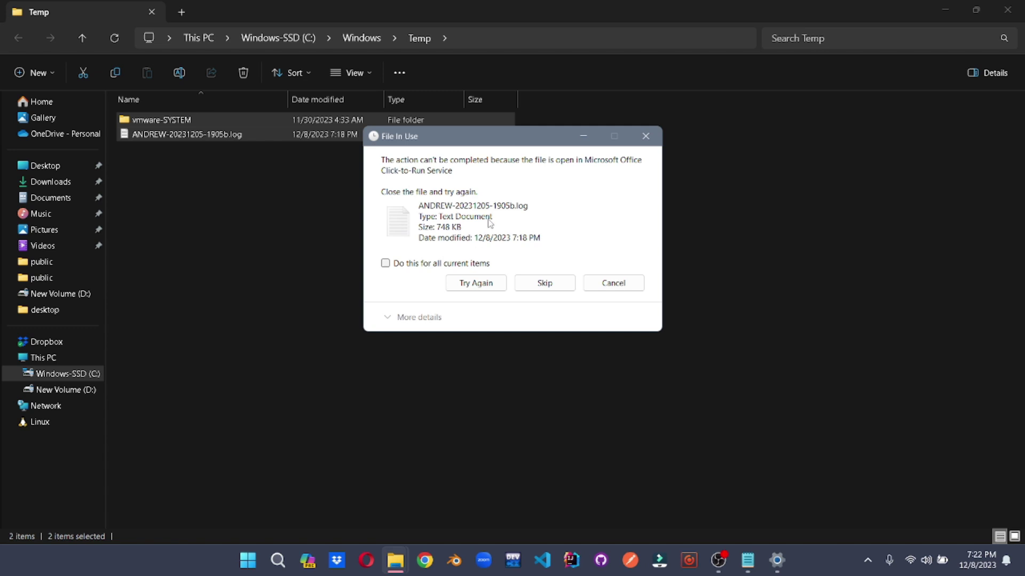
click(393, 263)
click(544, 283)
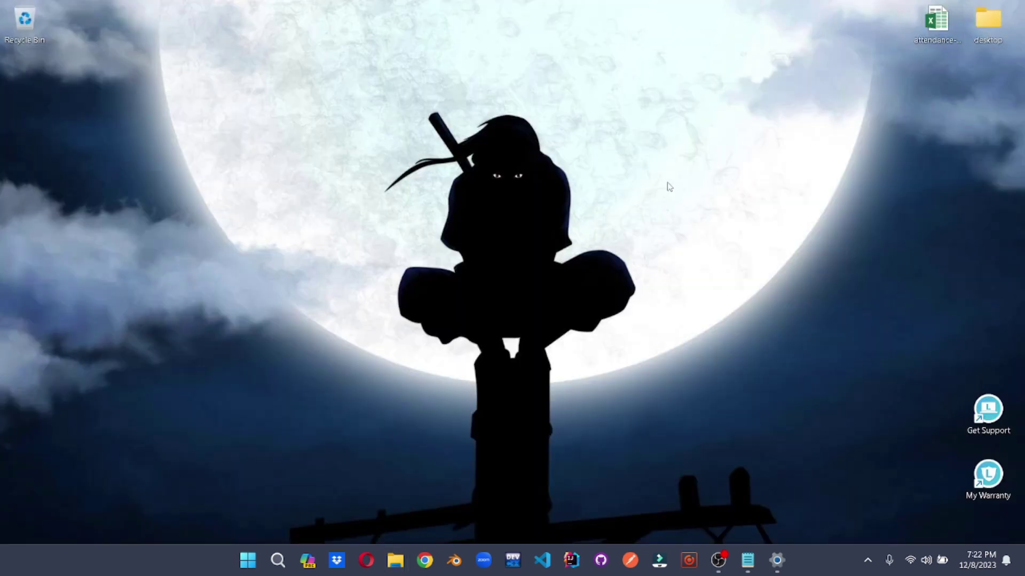
- Run %temp% and permanently delete all 899 items, granting administrator permission
key(super+r)
text(%)
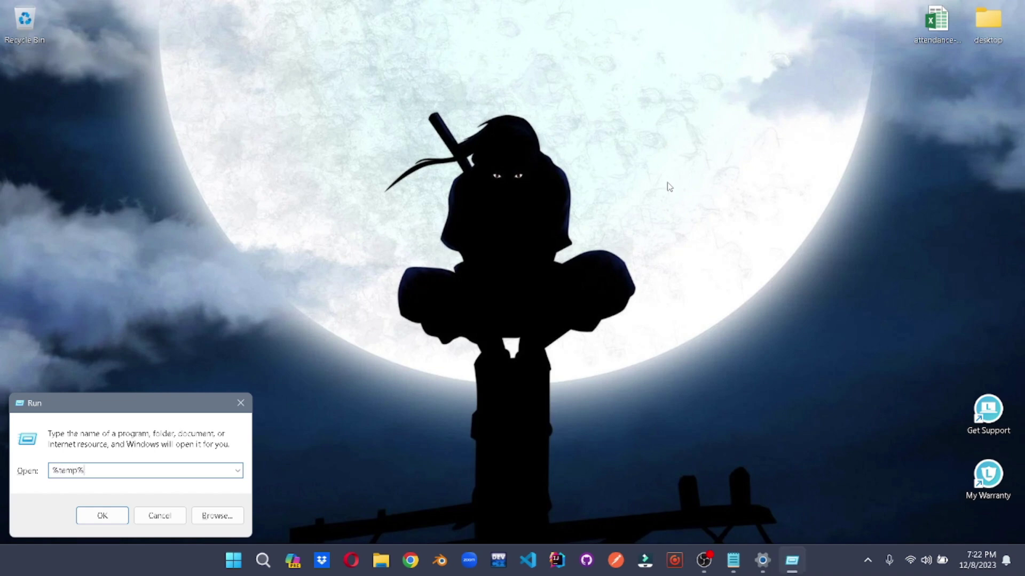
key(Return)
click(402, 154)
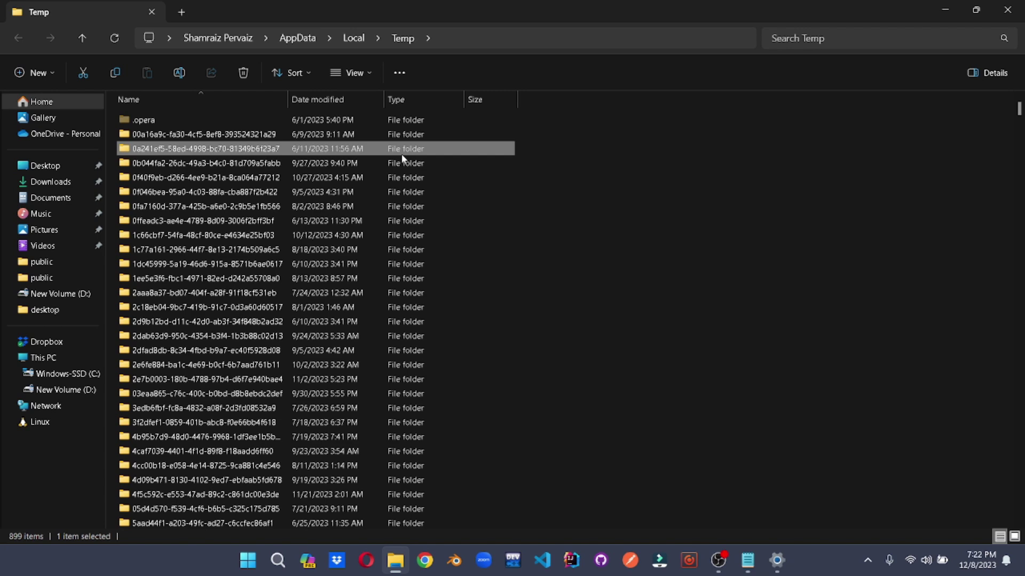
key(ctrl+a)
key(shift+Delete)
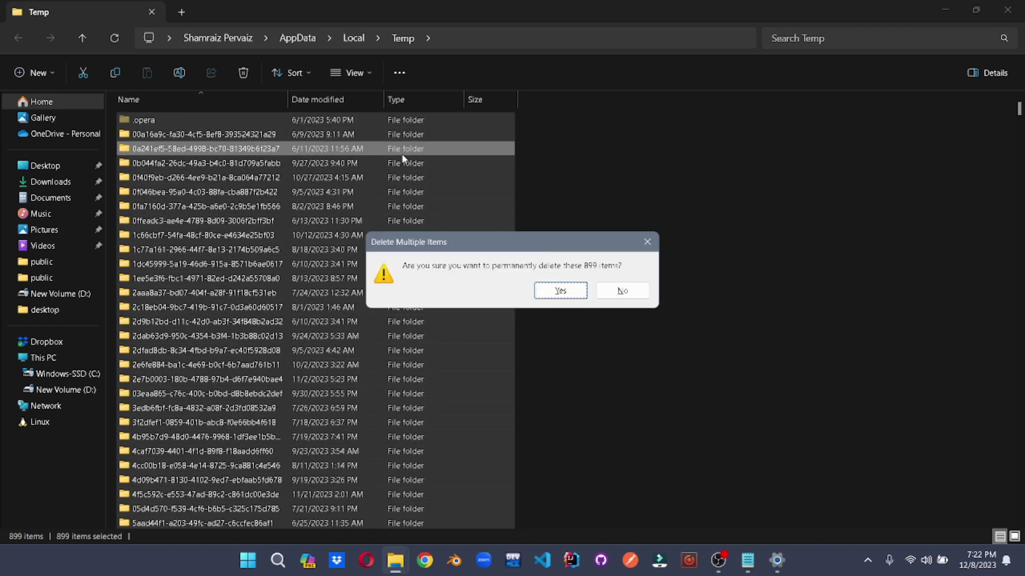
key(Return)
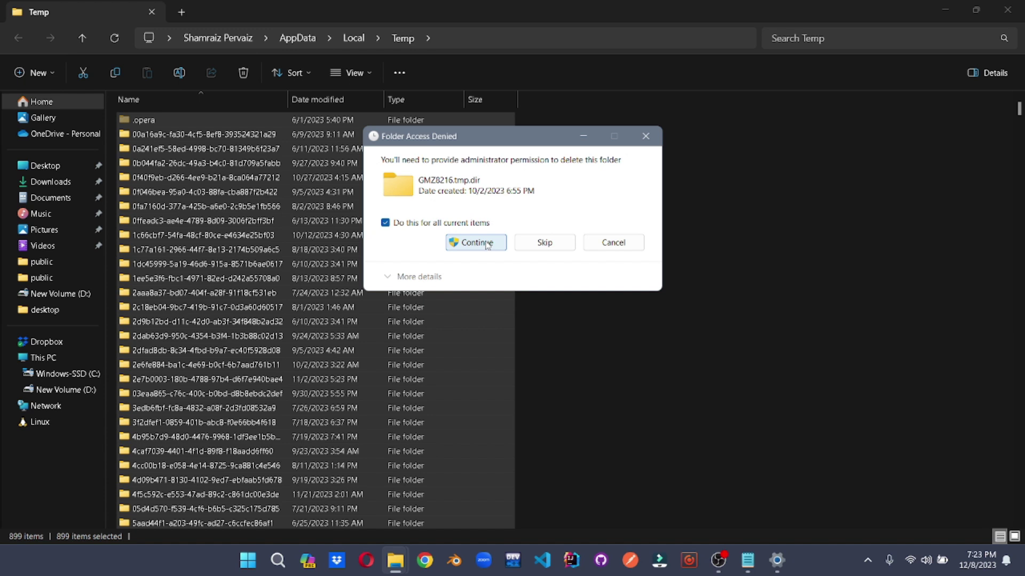
click(477, 243)
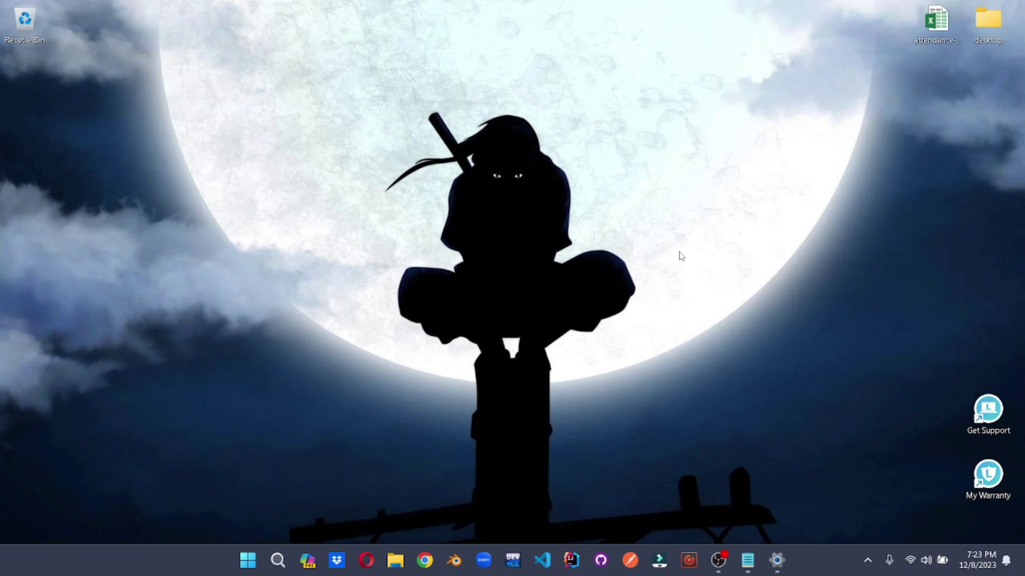
- Run Command Prompt as administrator and start the sfc /scannow scan
key(super)
text(cmd)
right_click(331, 189)
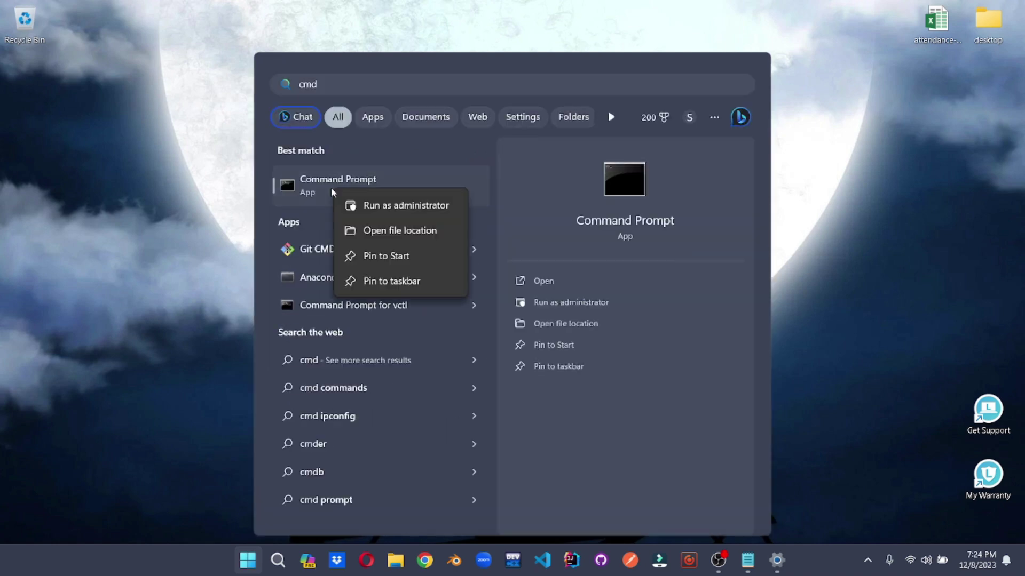
click(393, 207)
text(sfc )
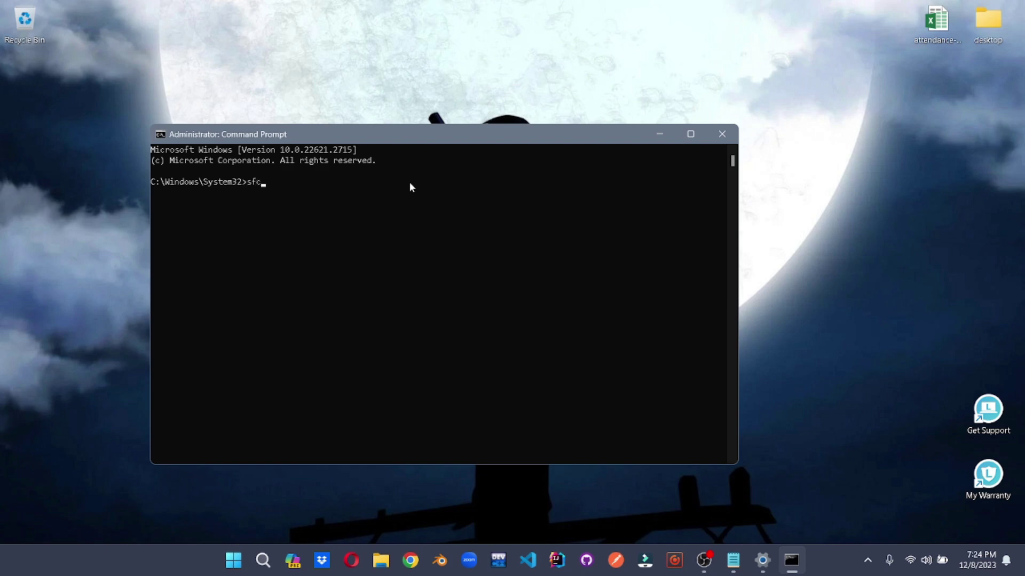
text(/scanno)
text(w)
key(Return)
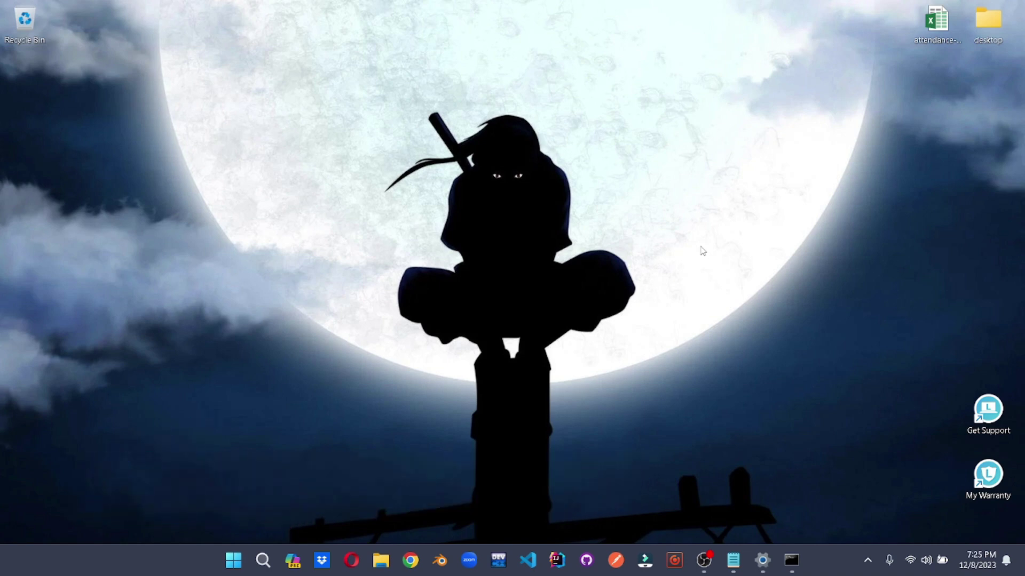
- Launch Settings from Start search and go to System > Recovery
key(super)
text(settings)
key(Return)
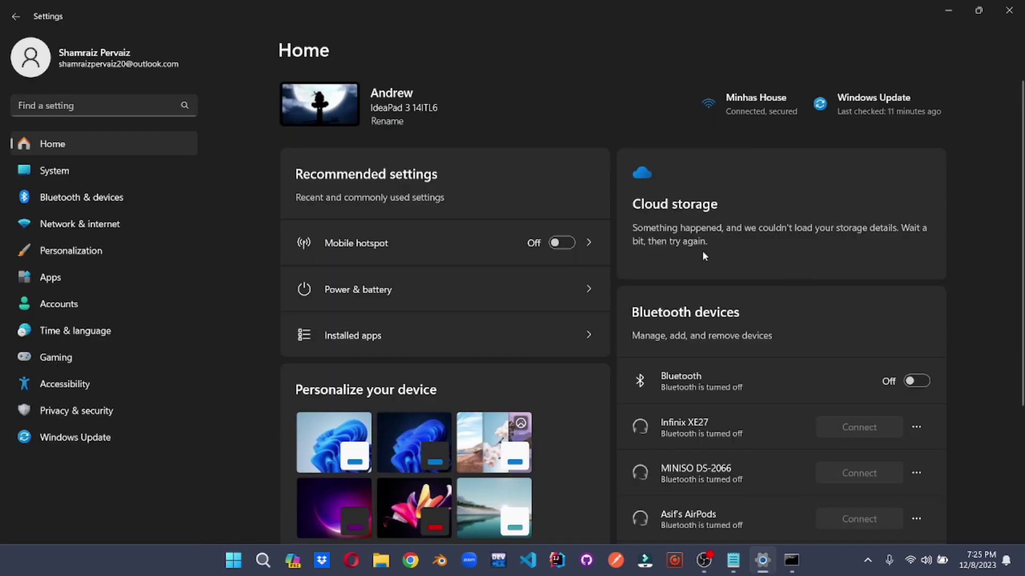
click(52, 170)
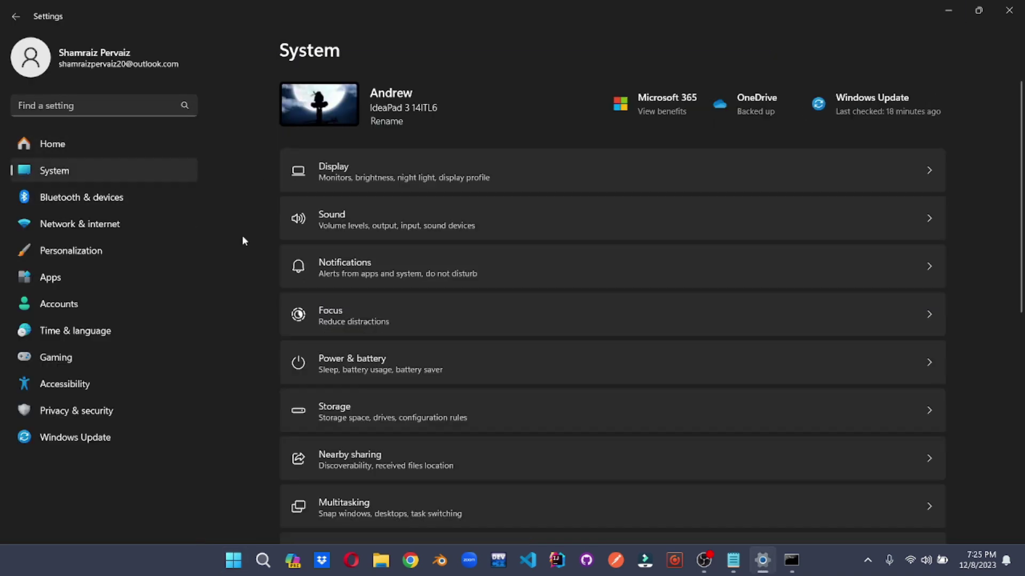
scroll(381, 322, down, 4)
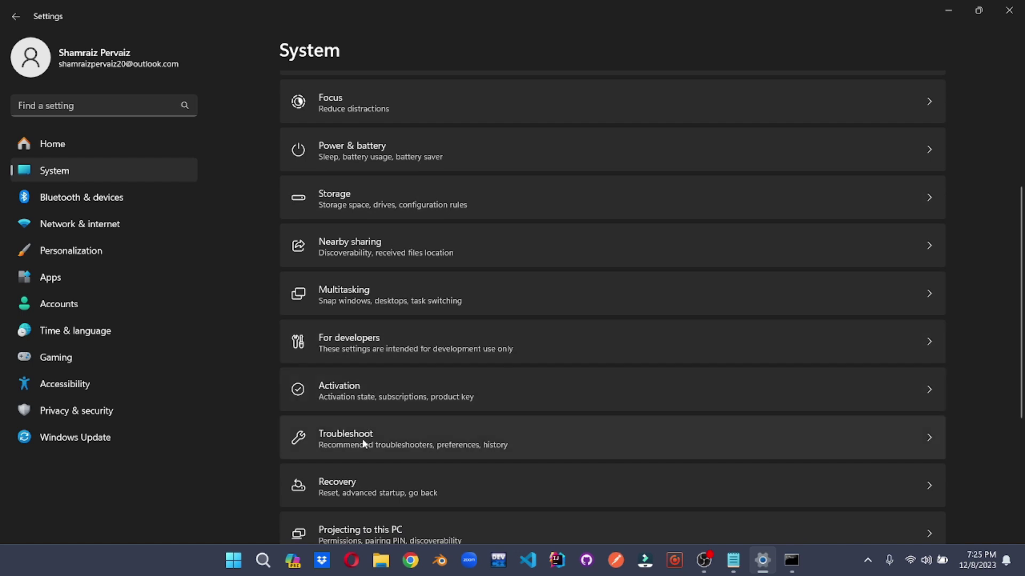
click(363, 495)
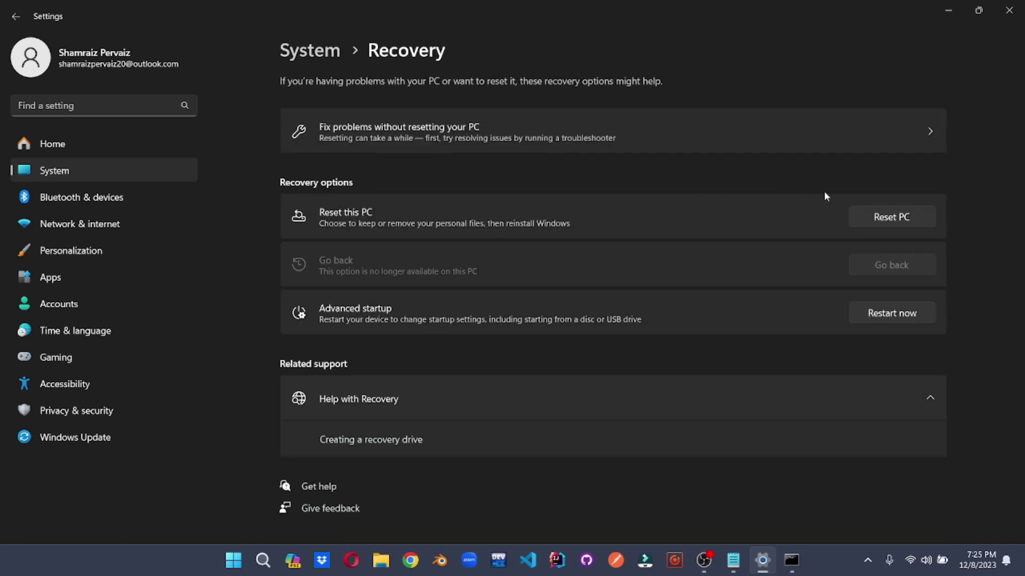